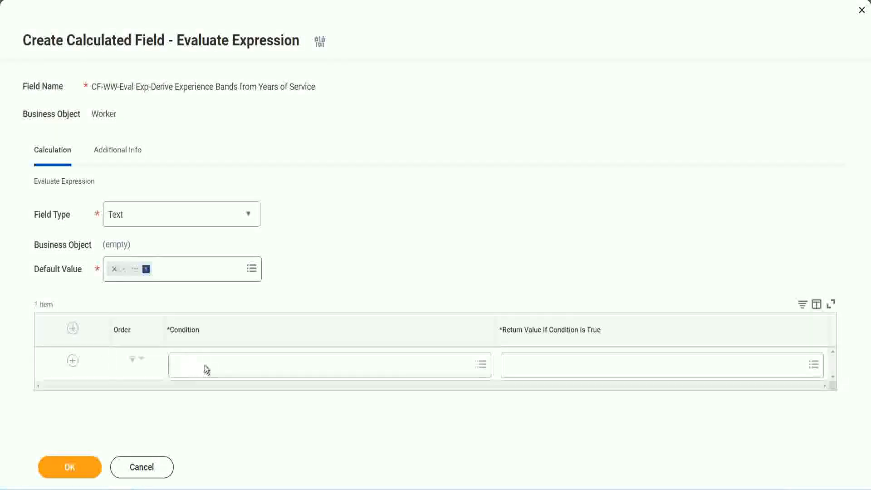
- Copy the Field 1 name from the Notepad++ notes and set "CF-WW-TF-Length of Service between 0 and 7 years" as the first row's condition
left_click(205, 365)
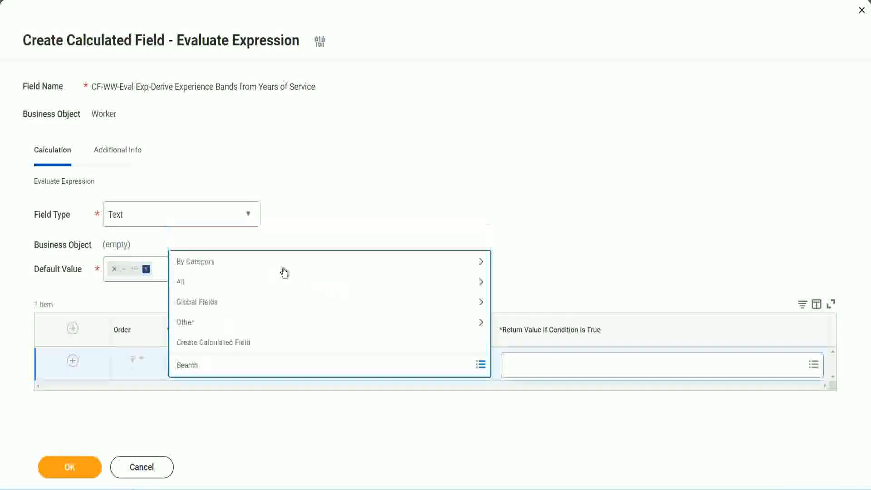
left_click(335, 206)
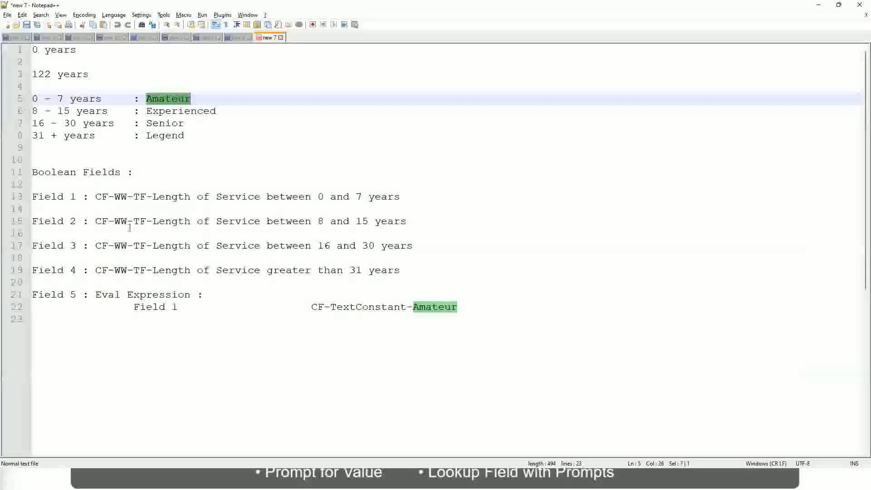
double_click(101, 197)
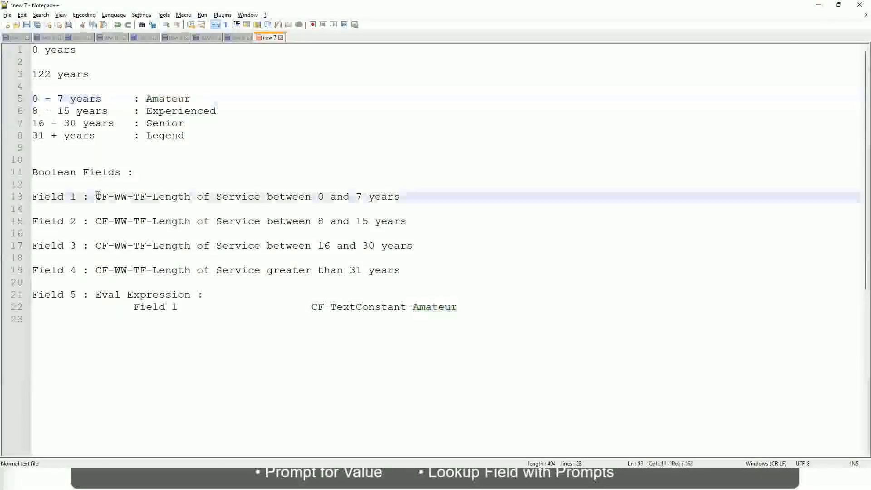
left_click_drag(150, 198, 400, 200)
key("ctrl+c")
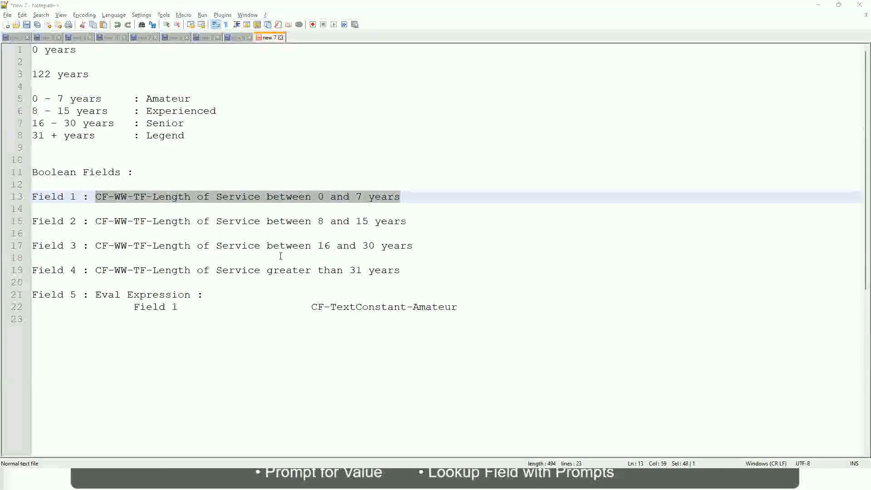
key("alt+Tab")
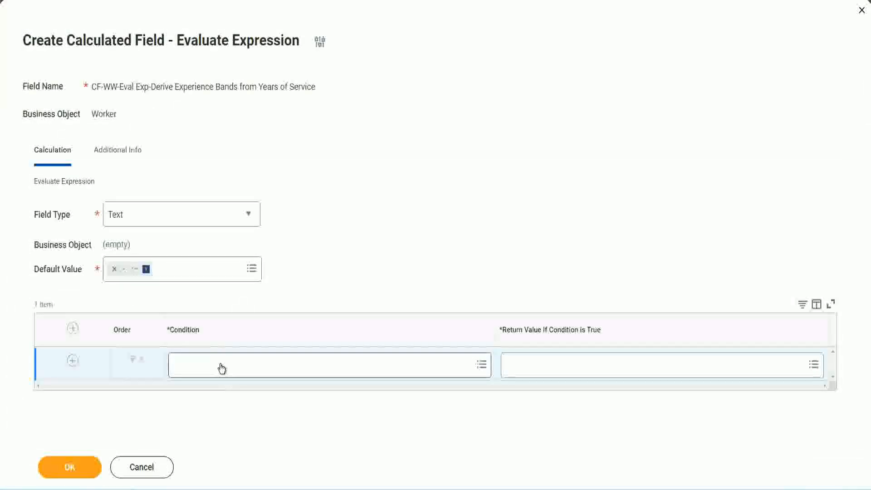
left_click(221, 368)
key("ctrl+v")
key("Return")
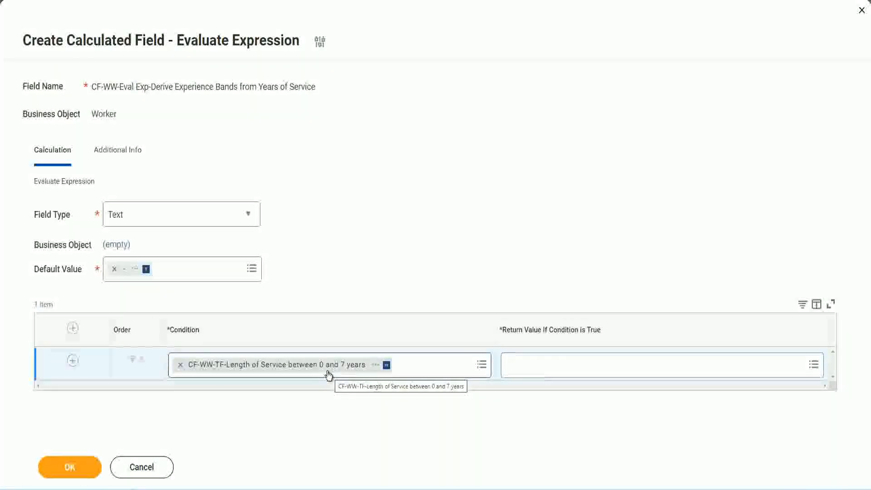
left_click(566, 372)
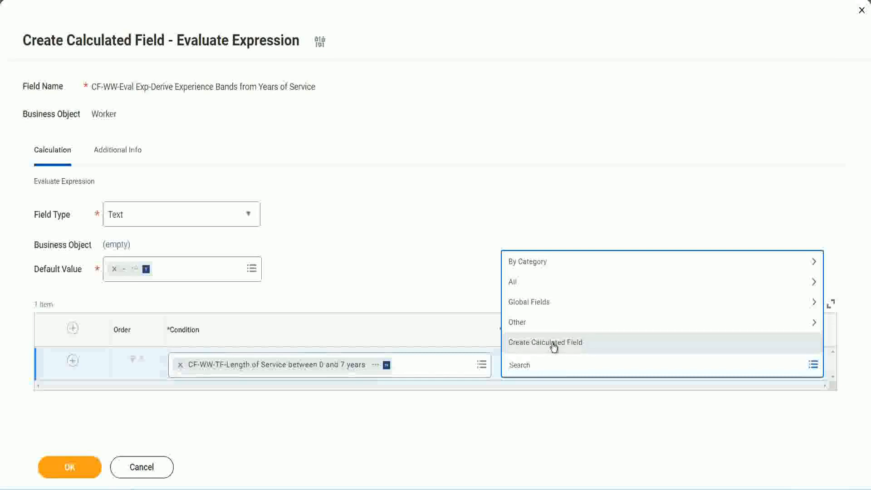
left_click(503, 222)
left_click(524, 369)
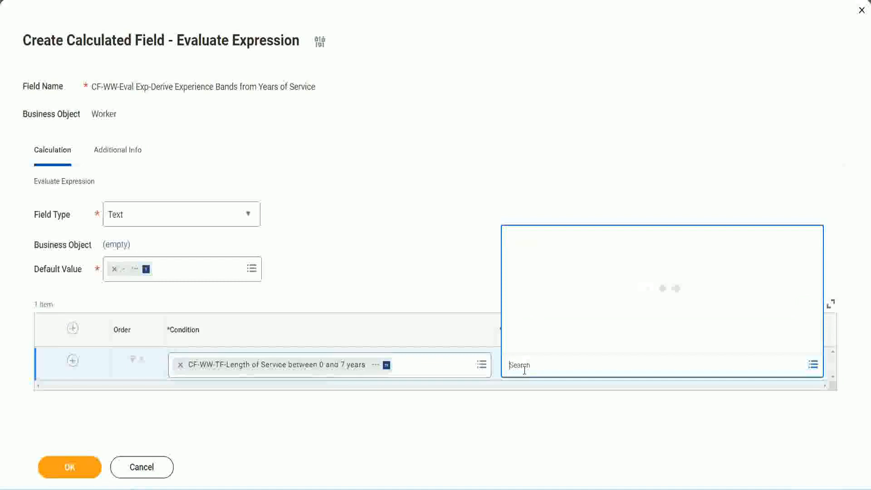
type("Amaterue")
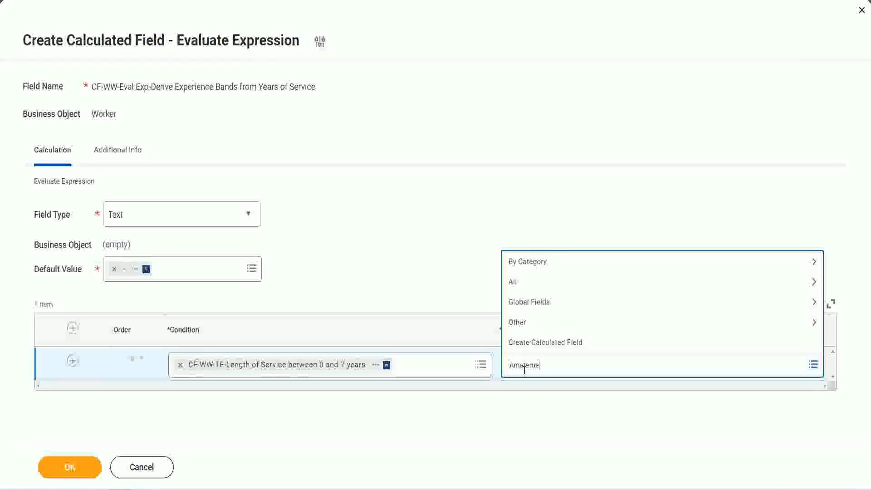
left_click(440, 263)
left_click(549, 372)
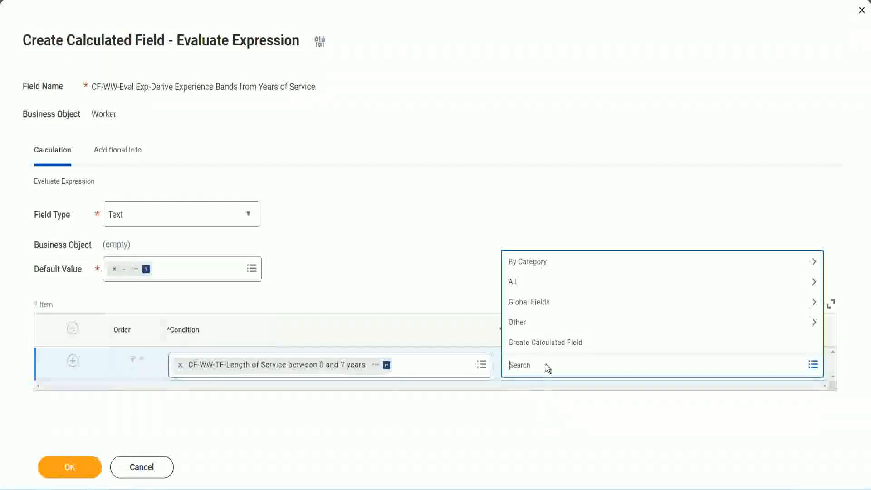
left_click(439, 263)
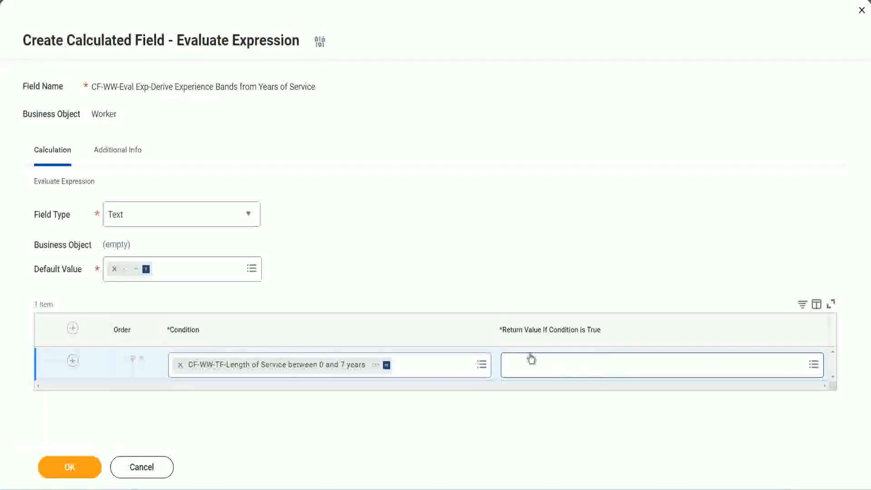
- Start a new calculated field for the first row's return value and name it CF-WW-TC-Amateur
left_click(564, 365)
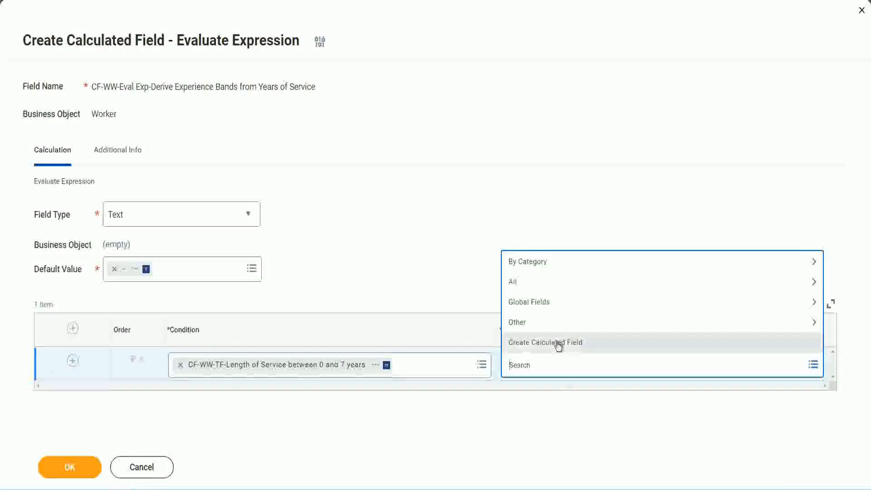
left_click(558, 346)
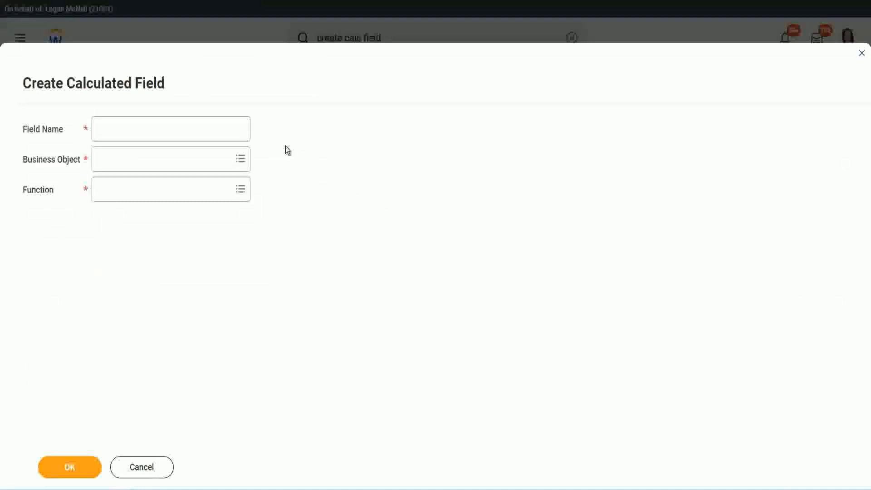
left_click(107, 129)
type("CF")
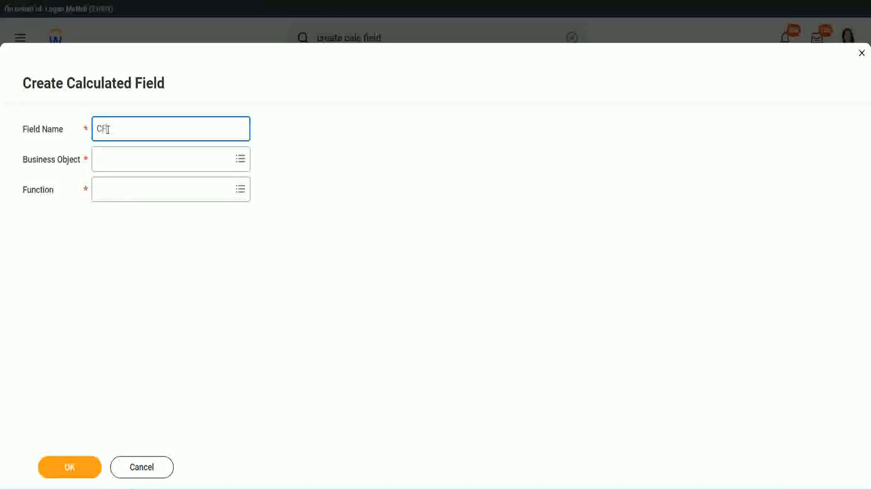
type("-TC")
type("-Am")
type("ateur")
type("WW-")
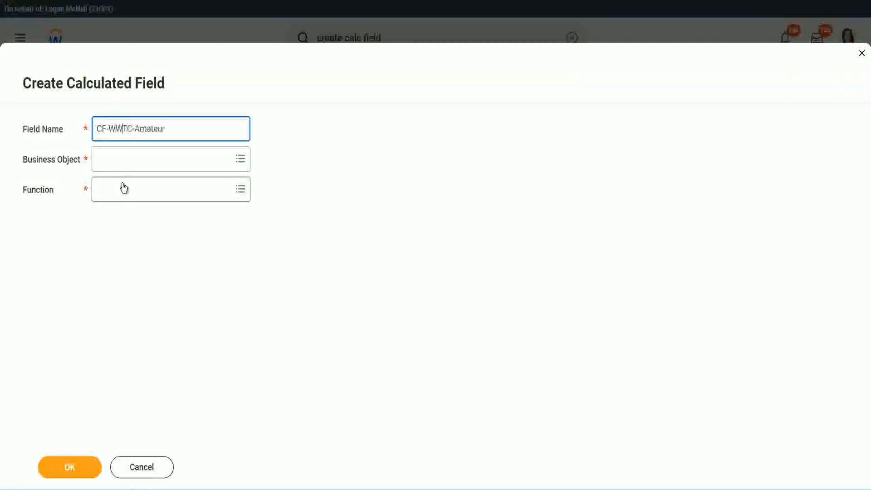
- Set the business object of the CF-WW-TC-Amateur field to Global
left_click(123, 158)
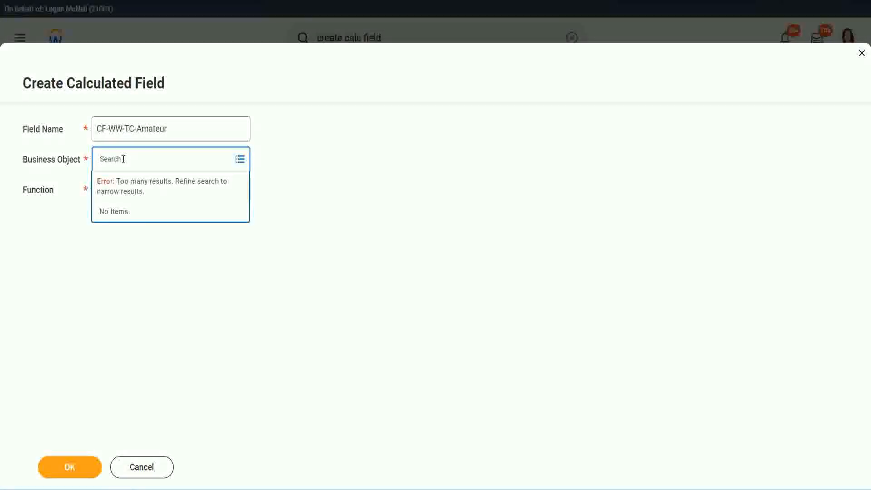
type("worker")
key("BackSpace")
key("BackSpace")
type("global")
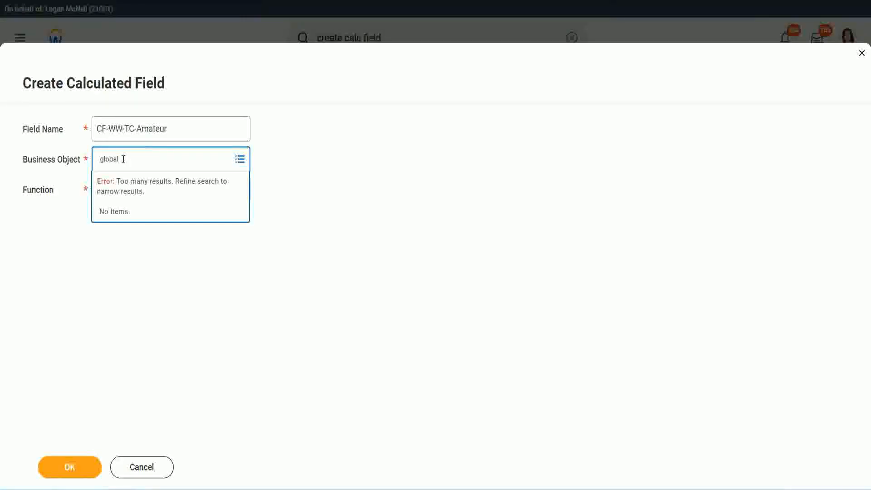
key("Return")
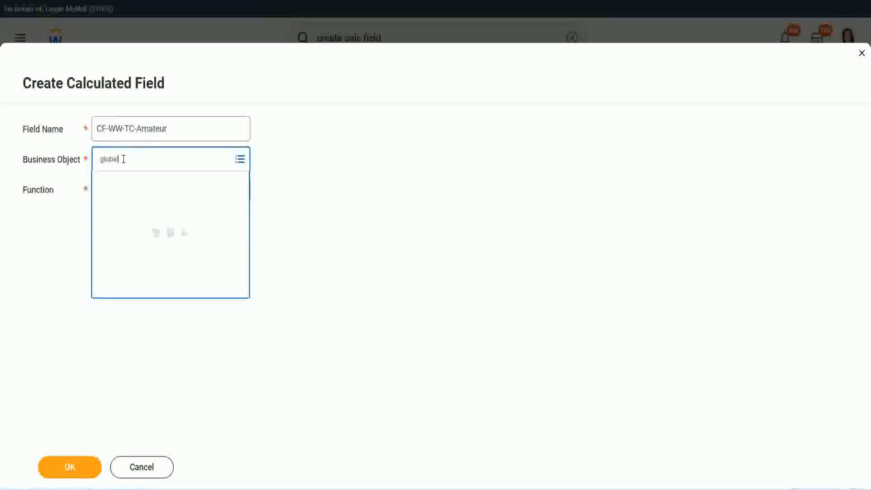
left_click(137, 217)
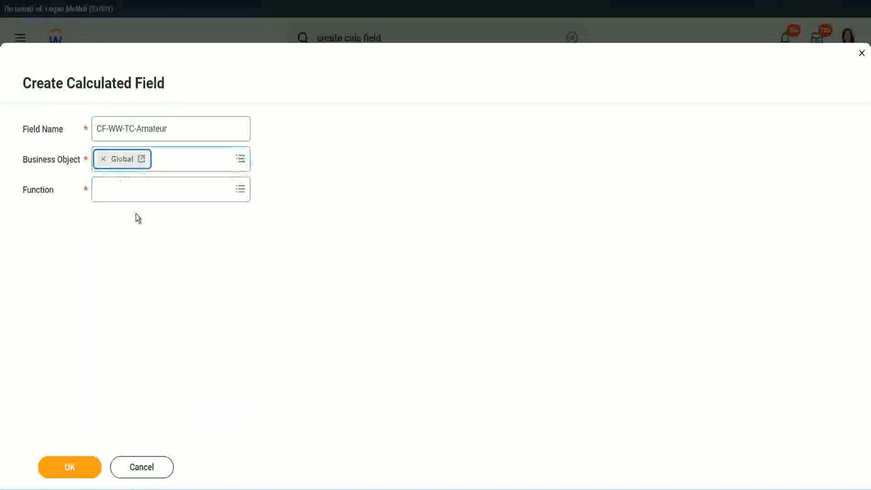
left_click_drag(173, 128, 160, 129)
left_click_drag(30, 85, 28, 85)
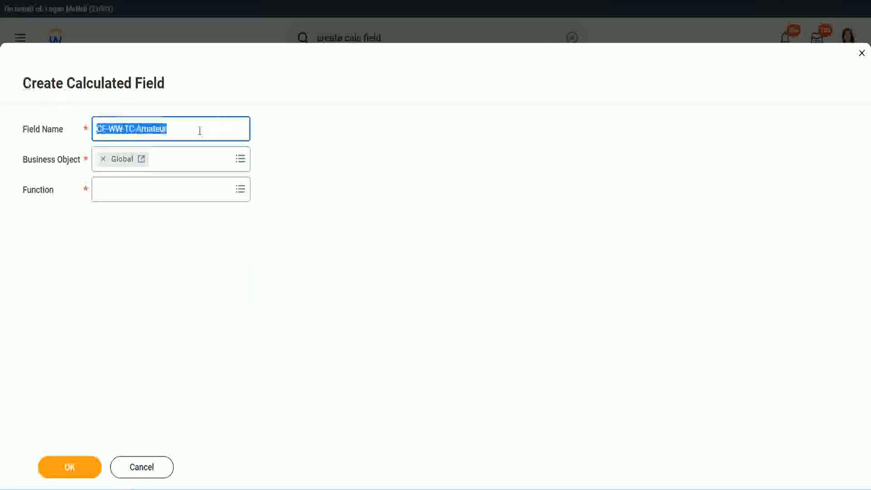
left_click(194, 130)
double_click(151, 129)
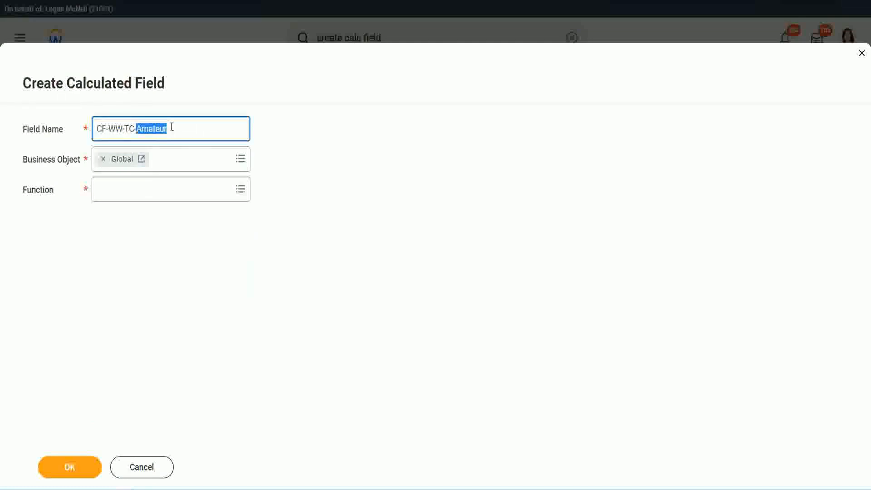
left_click(181, 127)
double_click(163, 130)
- Choose the Text Constant function for the new calculated field and continue to its definition
left_click(122, 188)
type("text cons")
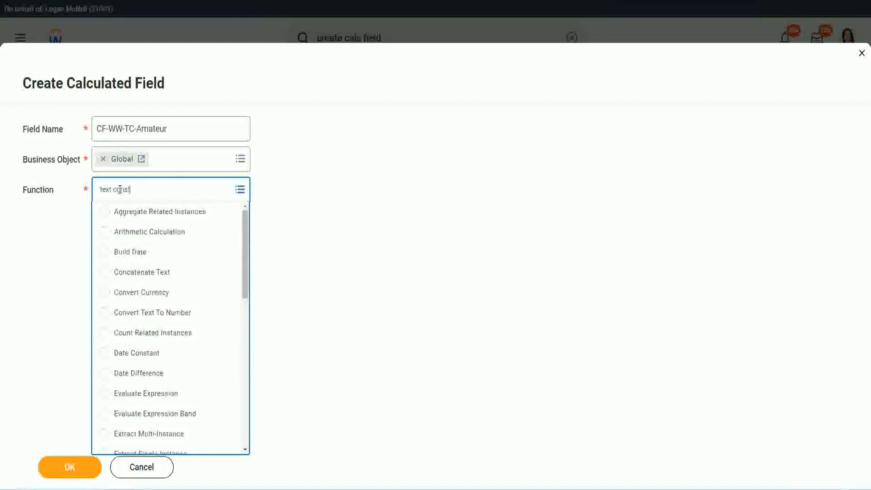
type("t")
key("Return")
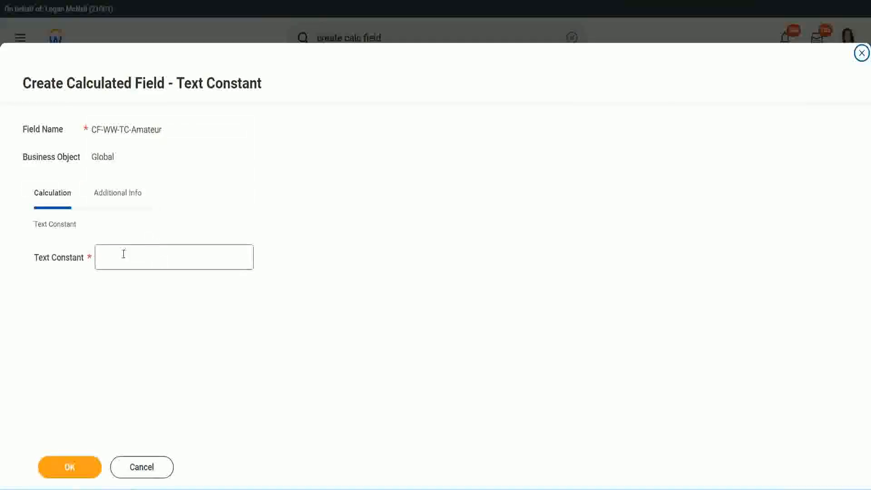
- Set the text constant to "Amateur" and save the field as the first row's return value
left_click(142, 257)
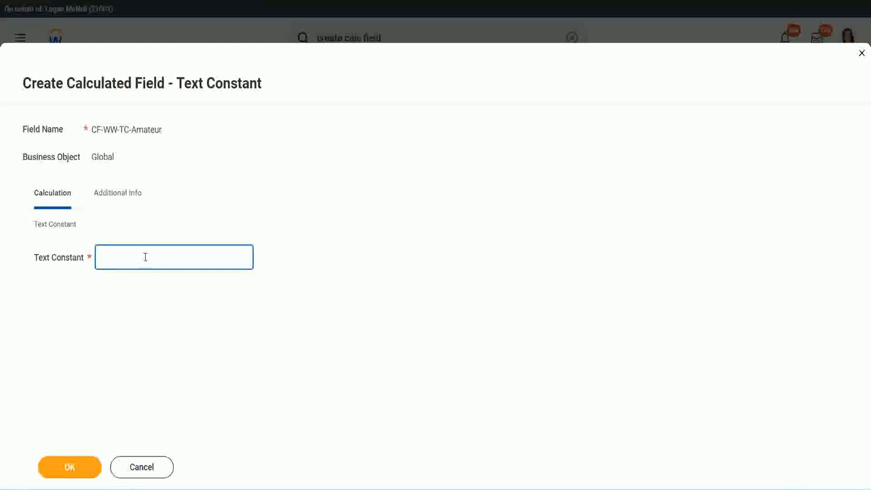
type("Amateur")
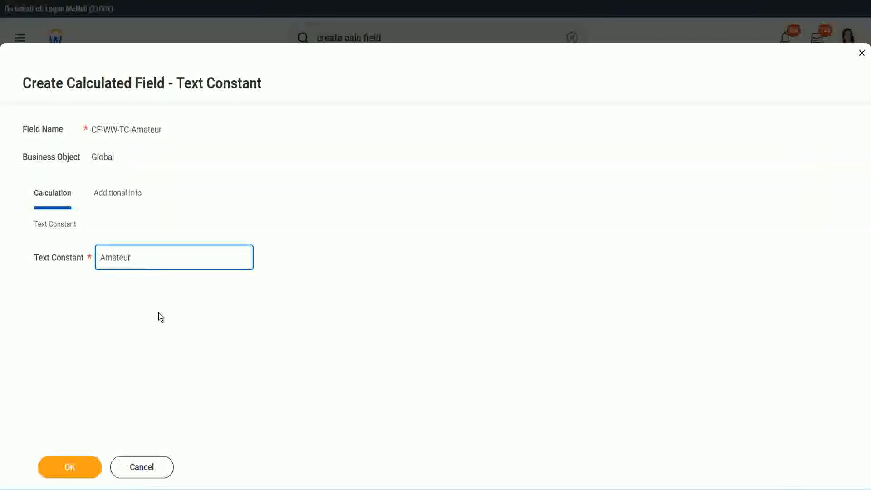
left_click(67, 467)
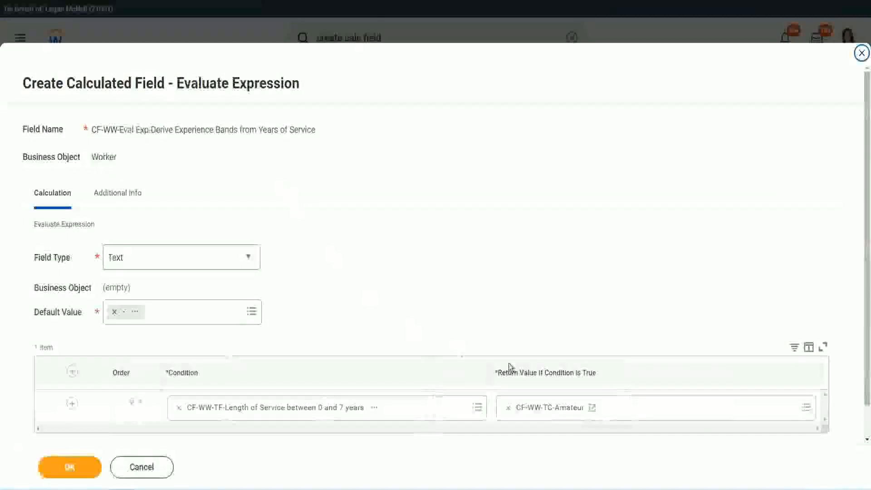
right_click(540, 410)
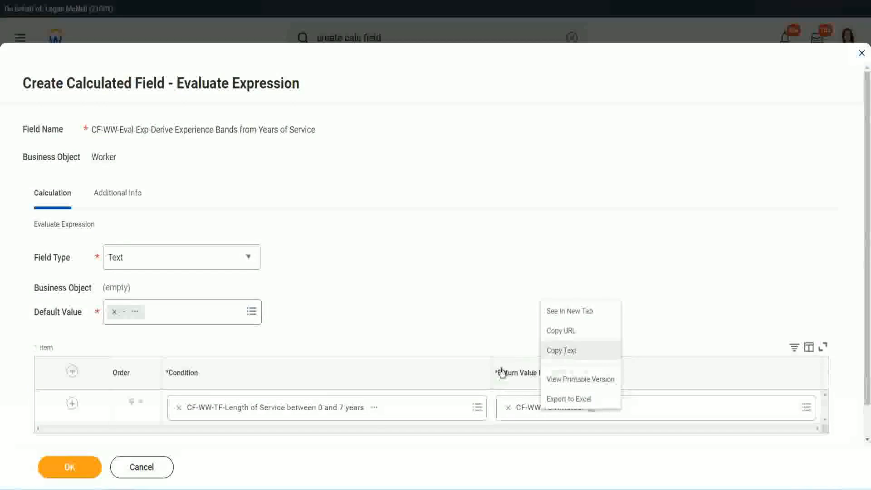
left_click(540, 411)
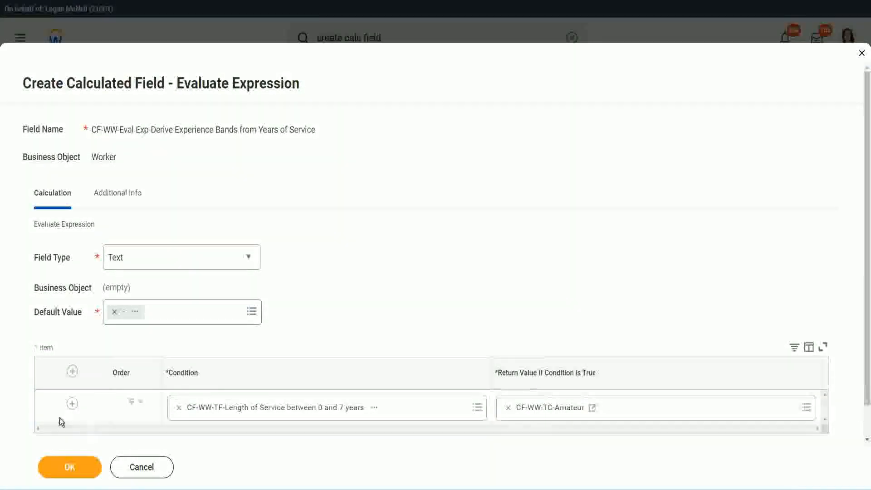
- Add three more rows to the condition table, below the 0 and 7 years condition
left_click(72, 405)
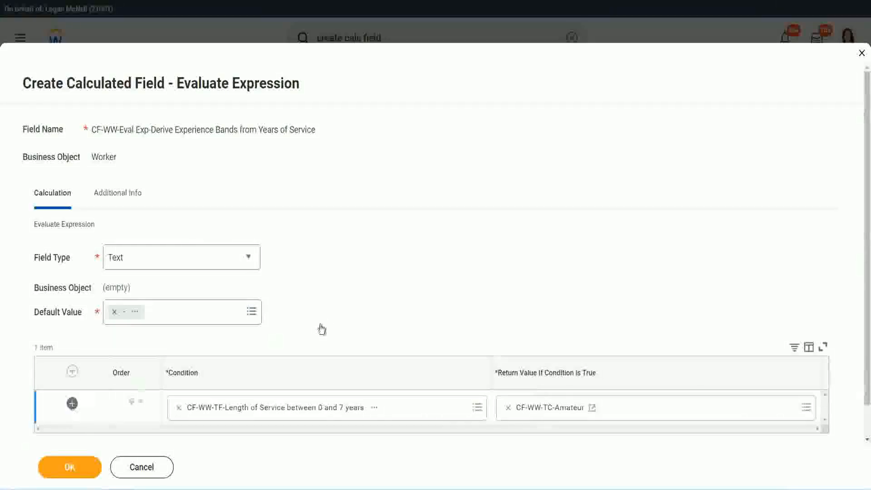
scroll(342, 319, "down", 2)
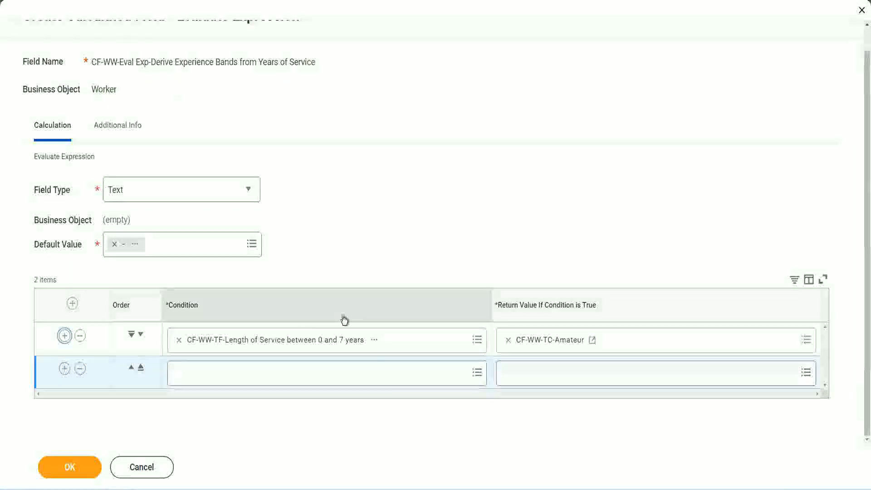
left_click(65, 369)
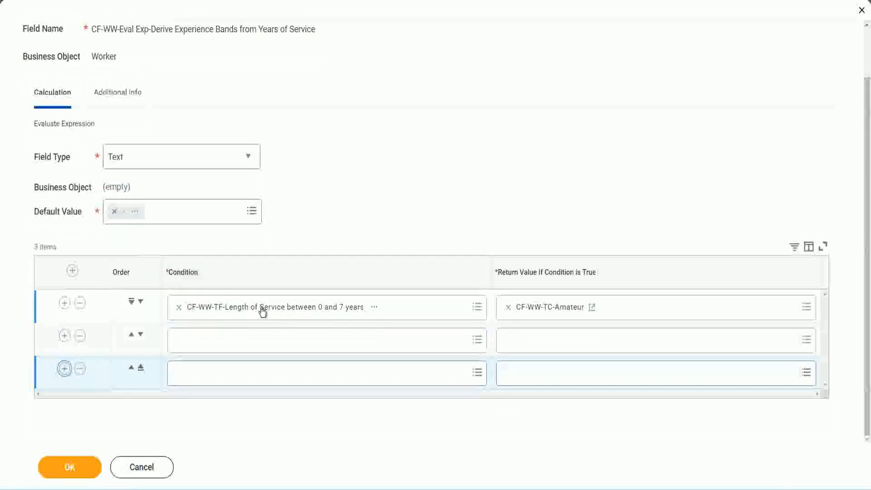
- Set the second row's condition to CF-WW-TF-Length of Service between 8 and 15 years
left_click(214, 344)
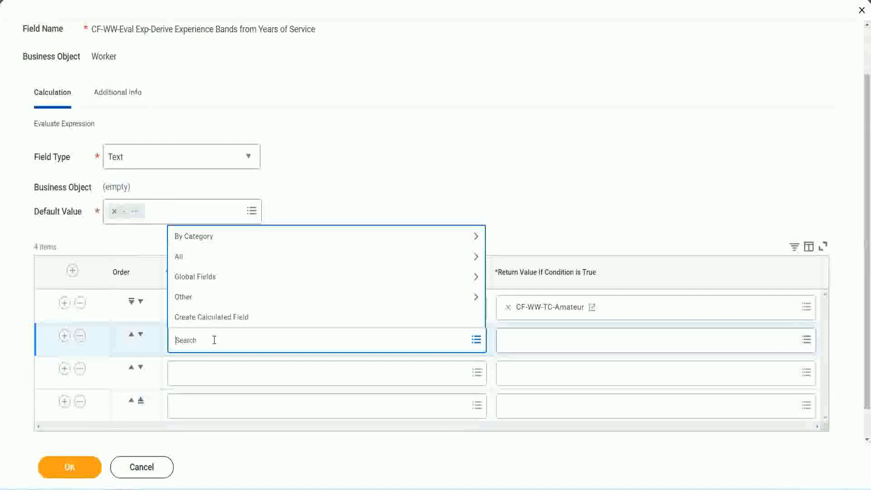
type("cf-ww")
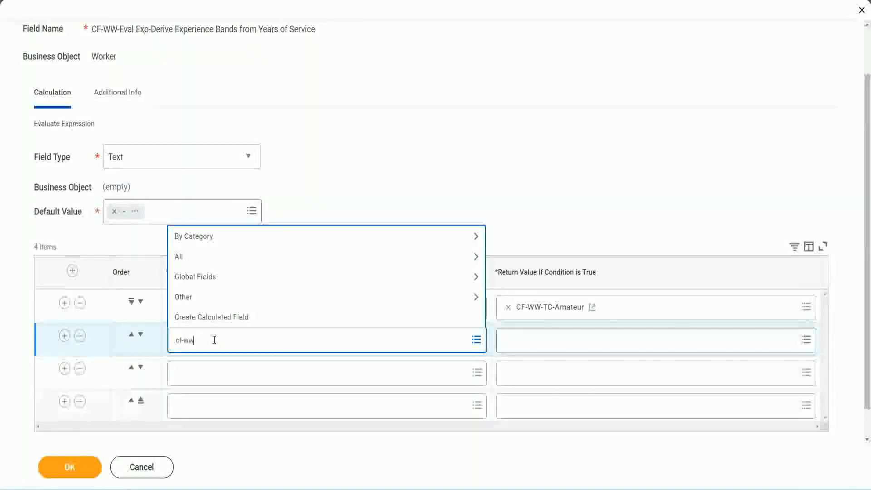
type("-tf")
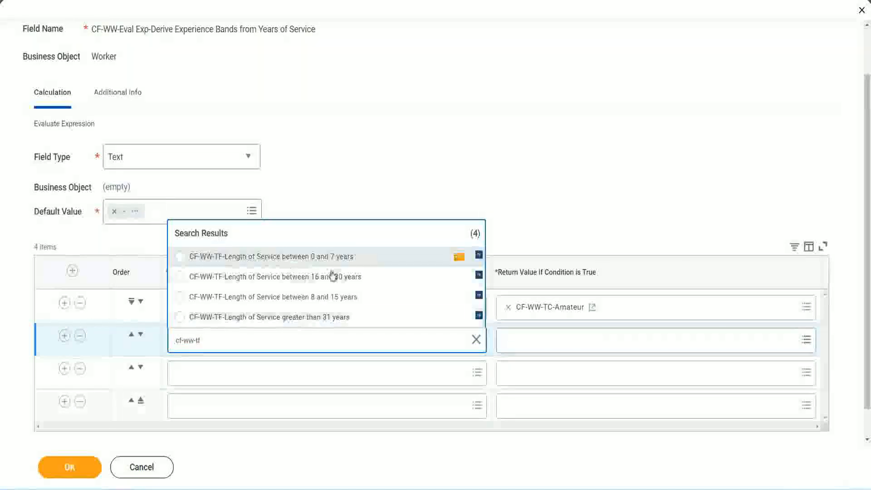
left_click(336, 300)
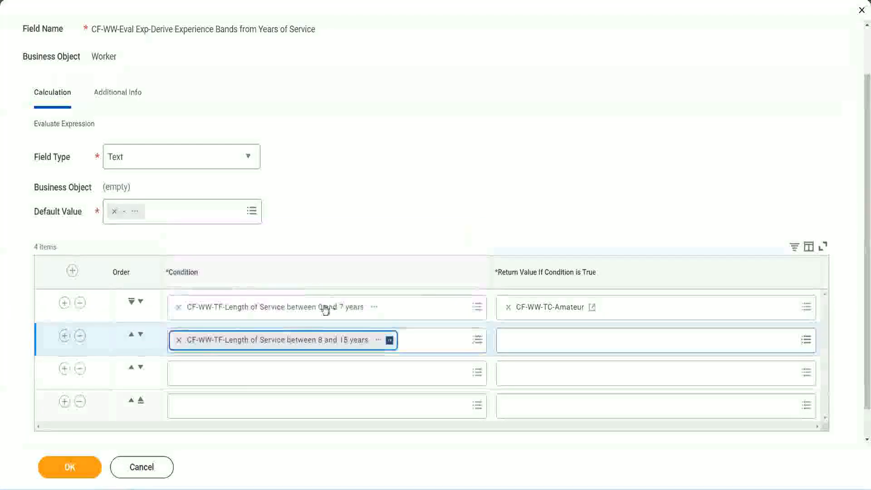
- Set the third row's condition to CF-WW-TF-Length of Service between 16 and 30 years
left_click(220, 373)
type("cf")
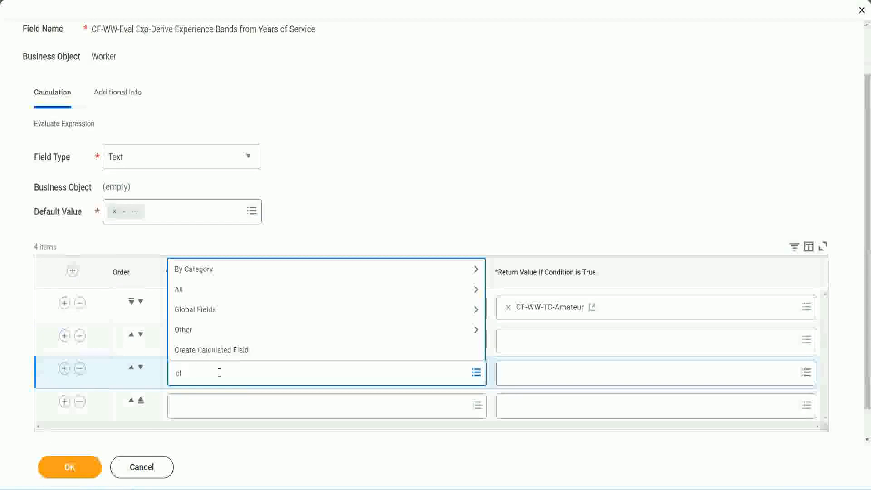
type("-ww-tf")
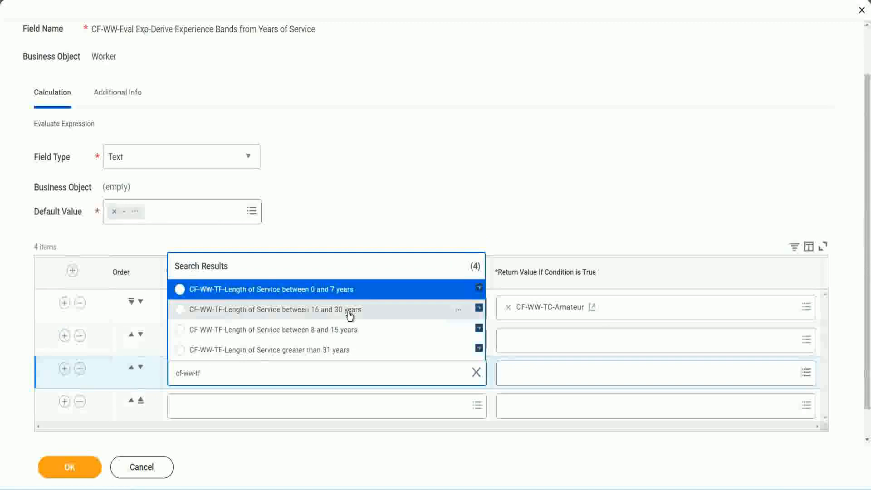
left_click(349, 313)
- Set the fourth row's condition to CF-WW-TF-Length of Service greater than 31 years
left_click(206, 408)
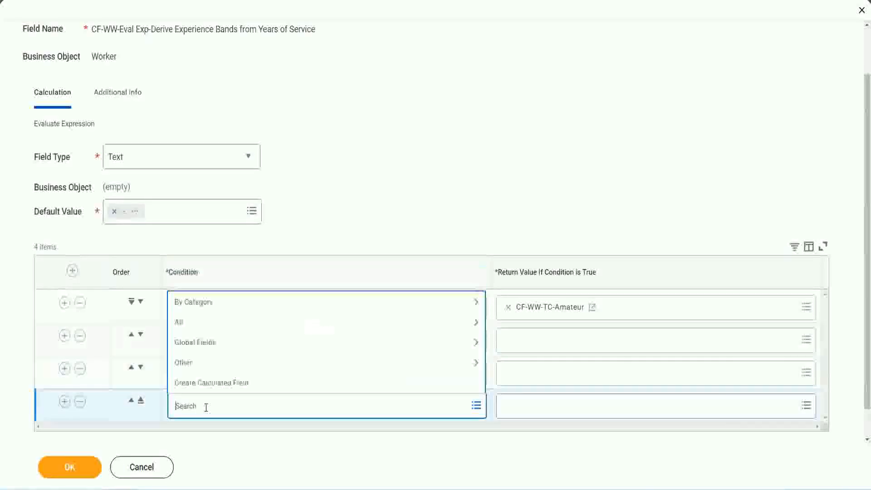
type("cf-ww")
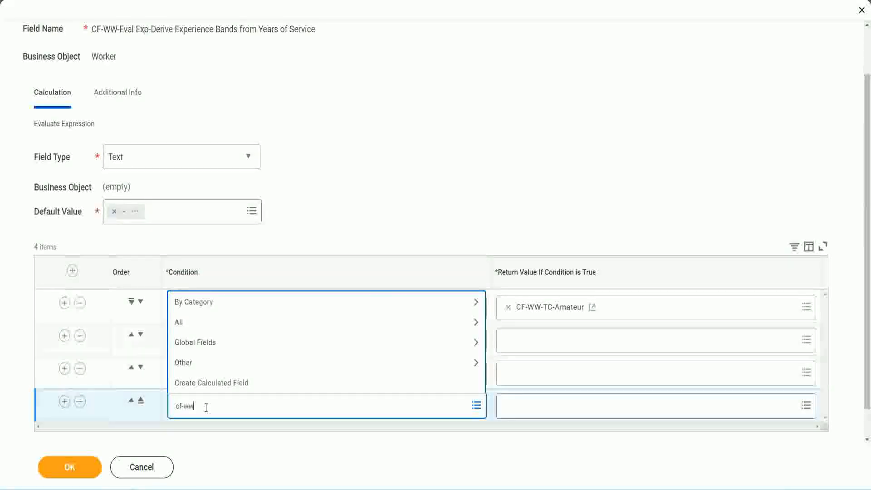
type(" tf 31")
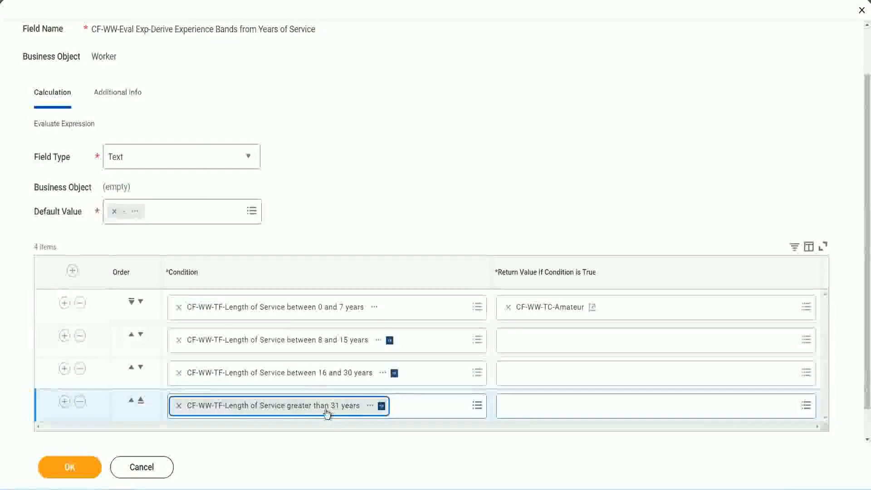
left_click(391, 188)
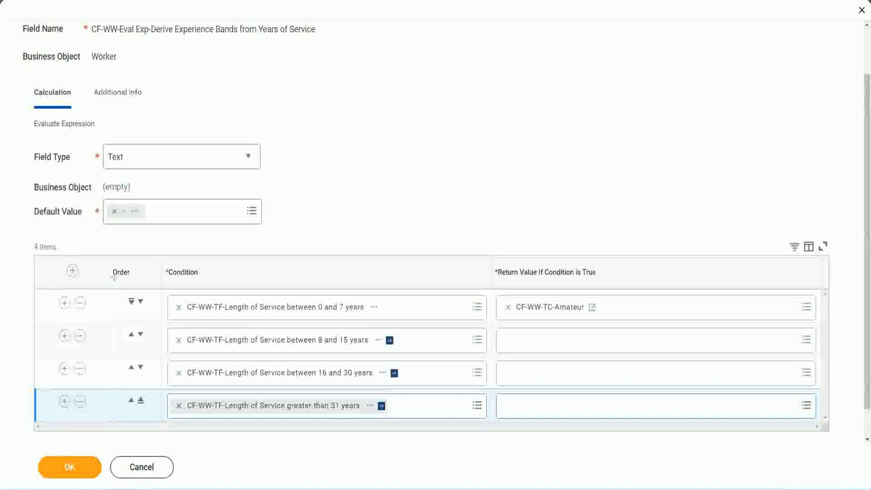
- Try out the row order by moving the 8 and 15 years condition above the 0 and 7 years condition
left_click_drag(97, 265, 97, 355)
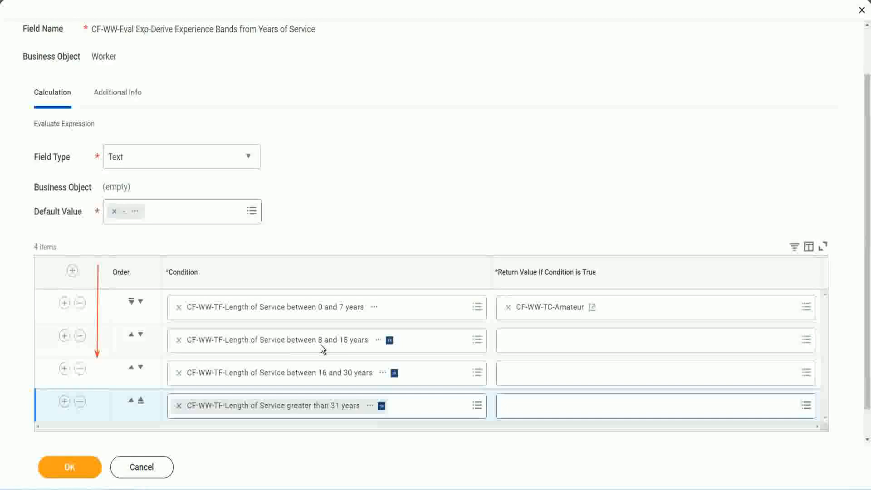
left_click(132, 336)
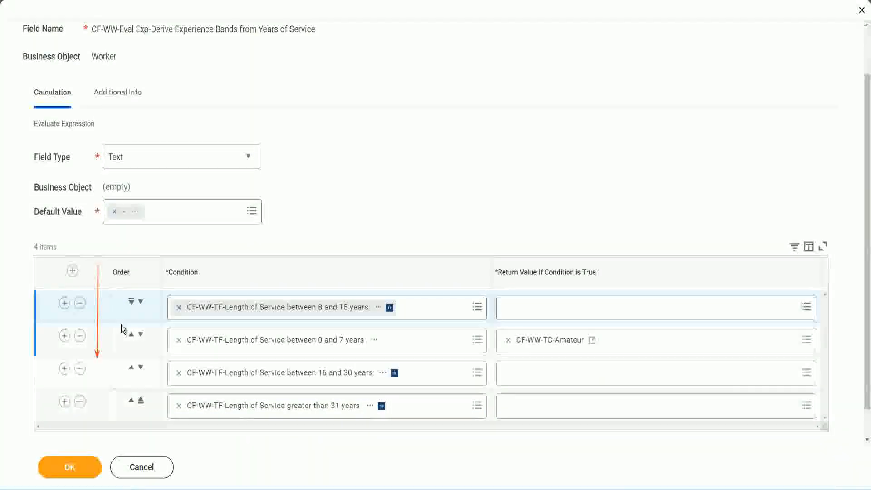
left_click(140, 301)
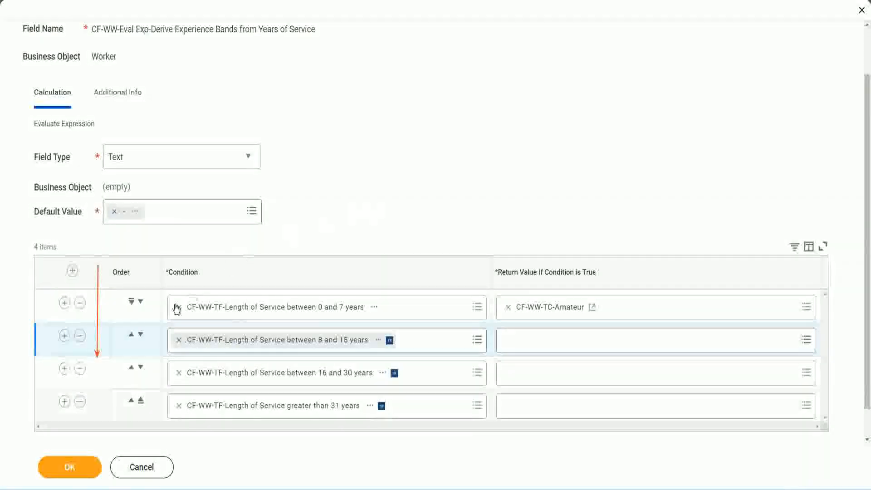
left_click(131, 336)
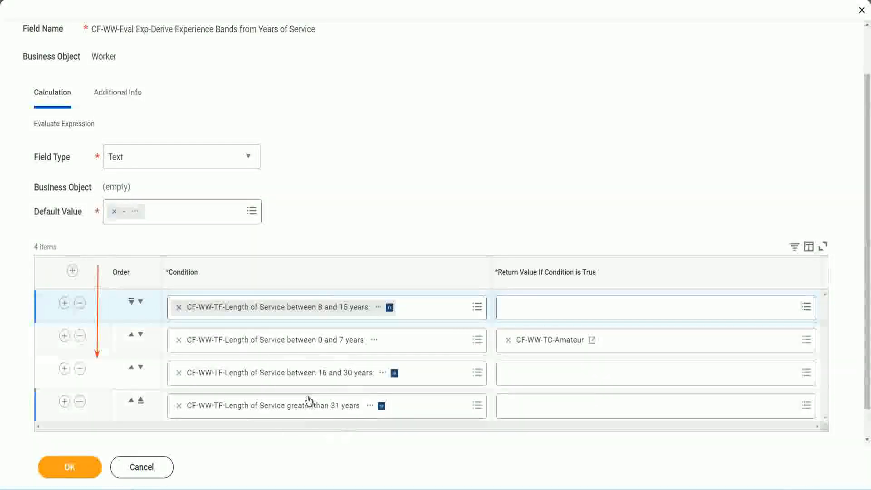
- Copy the text of the CF-WW-TC-Amateur return value and move the 8 and 15 years condition back to the second row
right_click(552, 347)
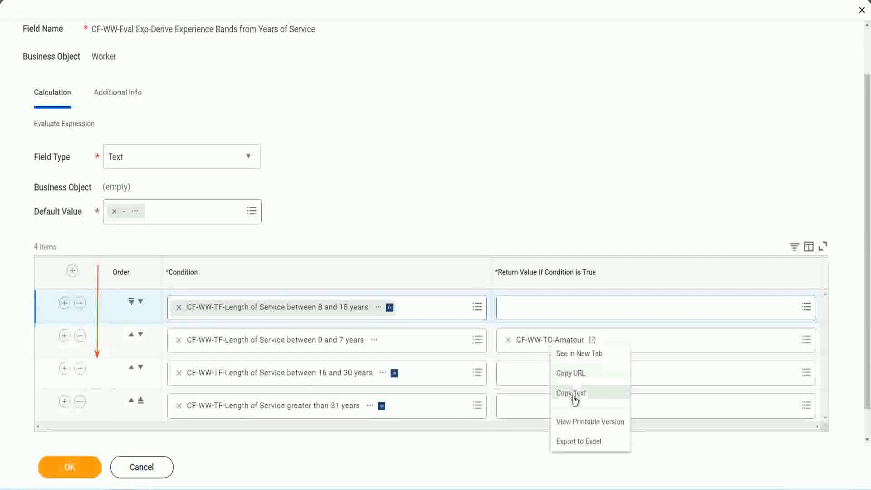
left_click(572, 394)
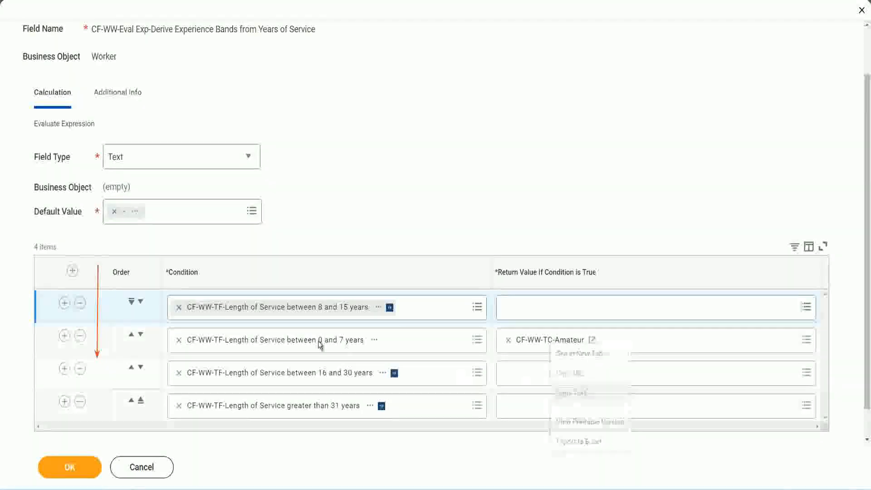
left_click(140, 301)
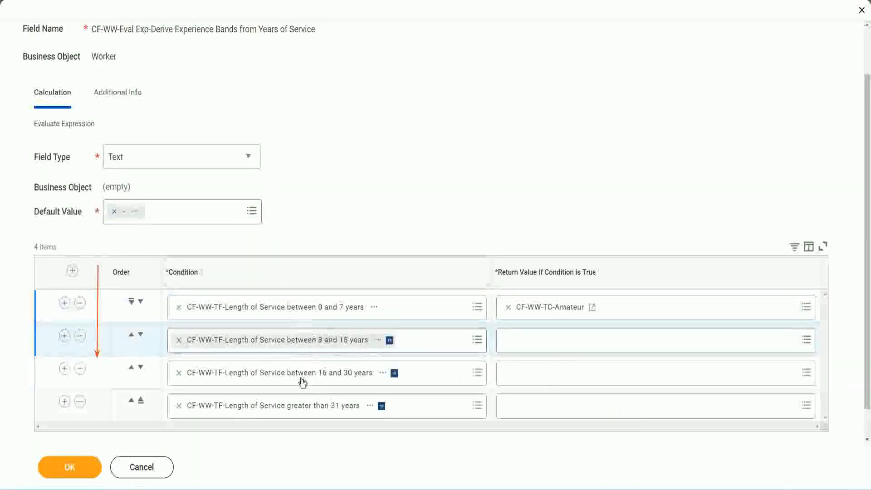
- Start a Global calculated field named CF-WW-TC-Experienced with the Text Constant function for the 8 and 15 years row's return value
left_click(504, 337)
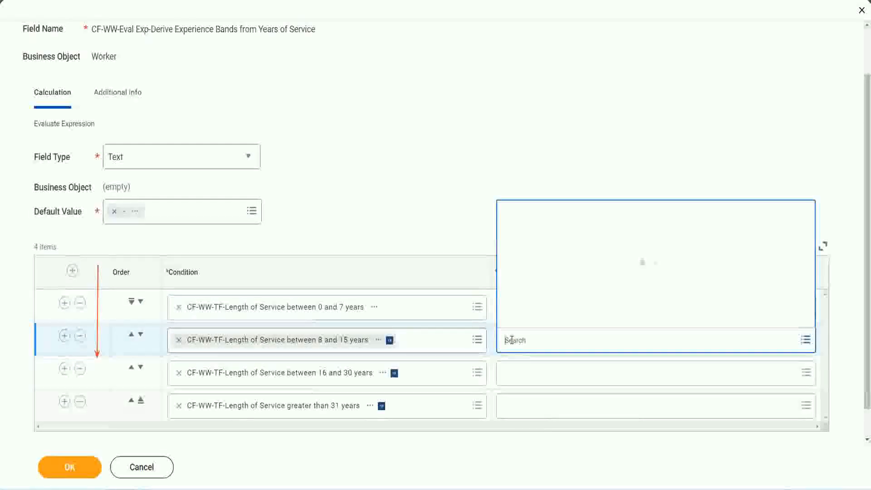
left_click(540, 319)
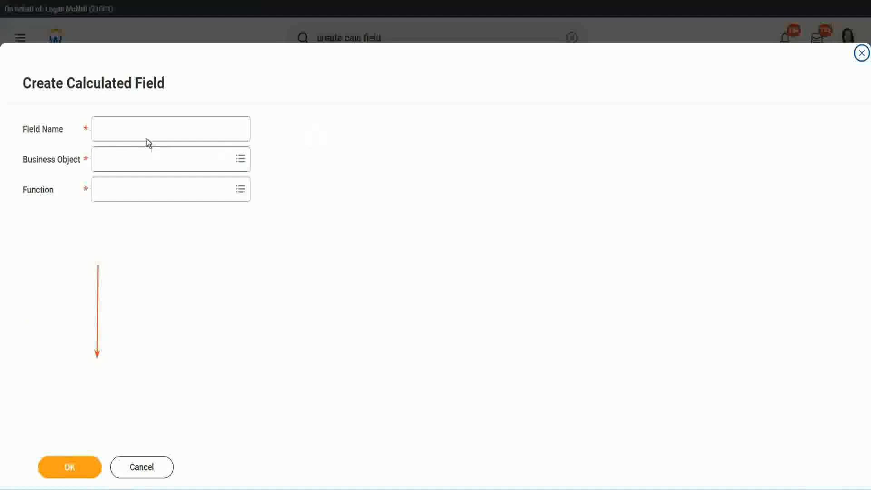
left_click(138, 129)
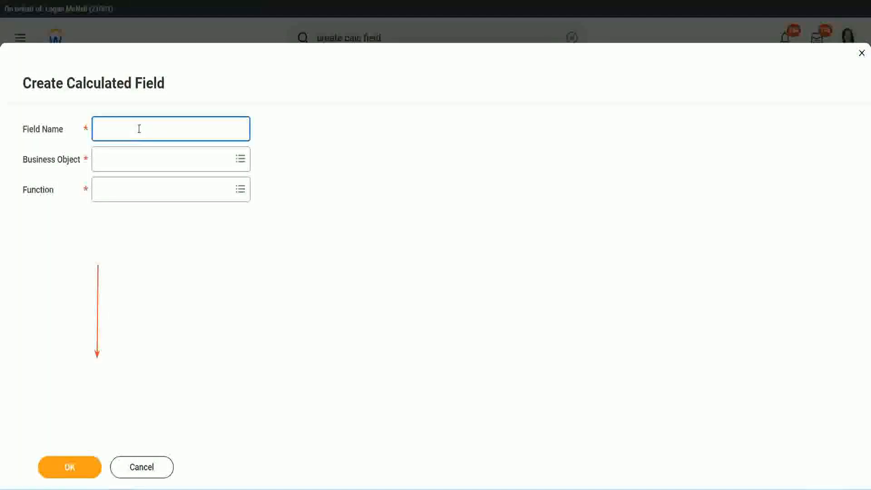
type("CF-WW-TC-Amateur")
double_click(166, 129)
type("Exper")
type("ienced")
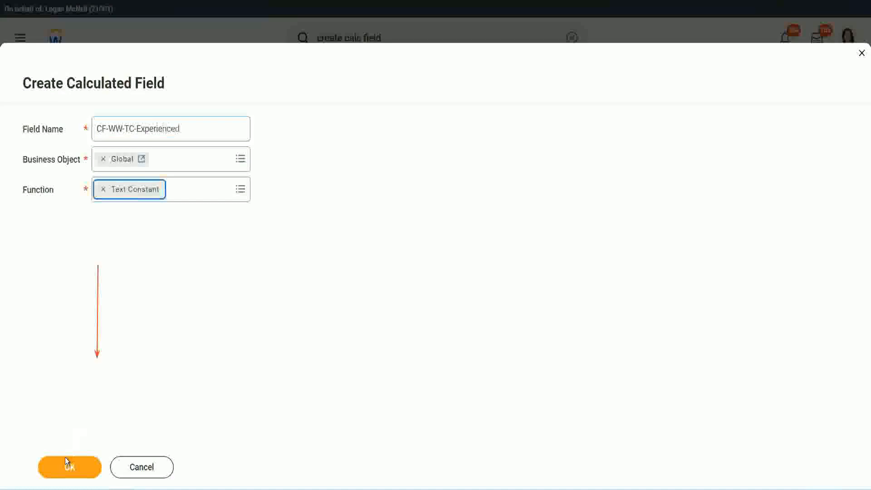
- Continue to the field's definition, set its text constant to "Experienced" and save it as the second row's return value
left_click(64, 458)
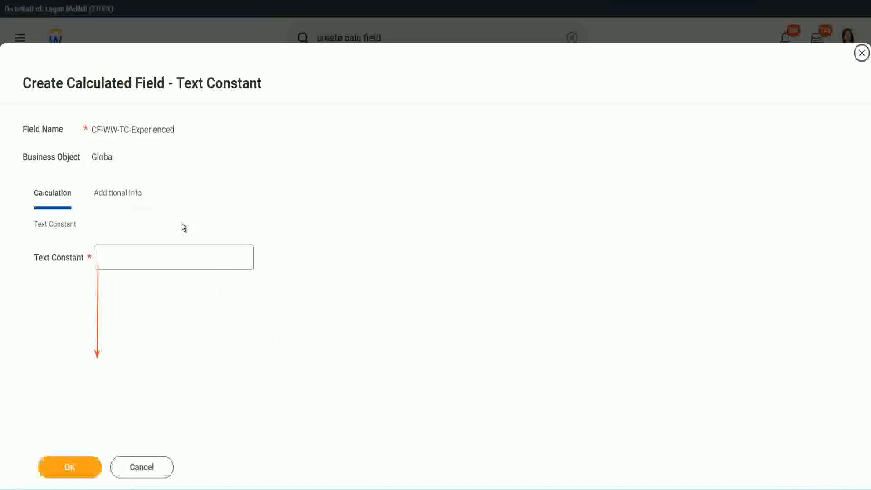
left_click(132, 258)
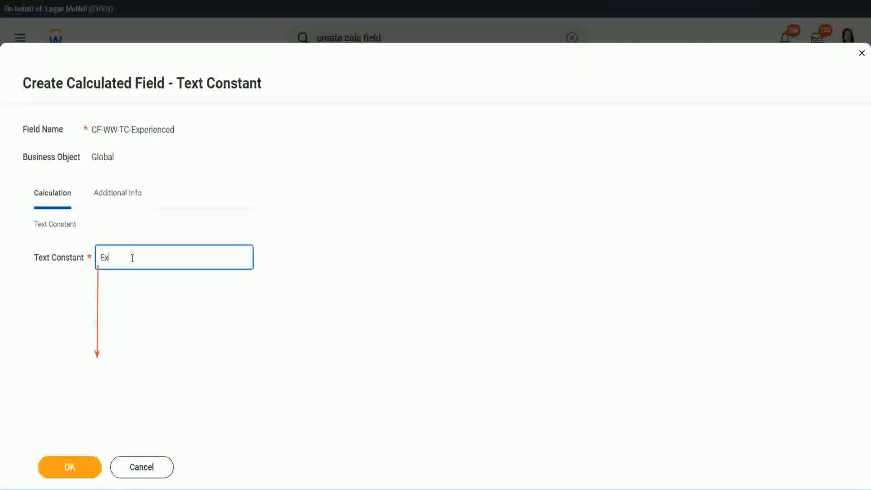
left_click(72, 467)
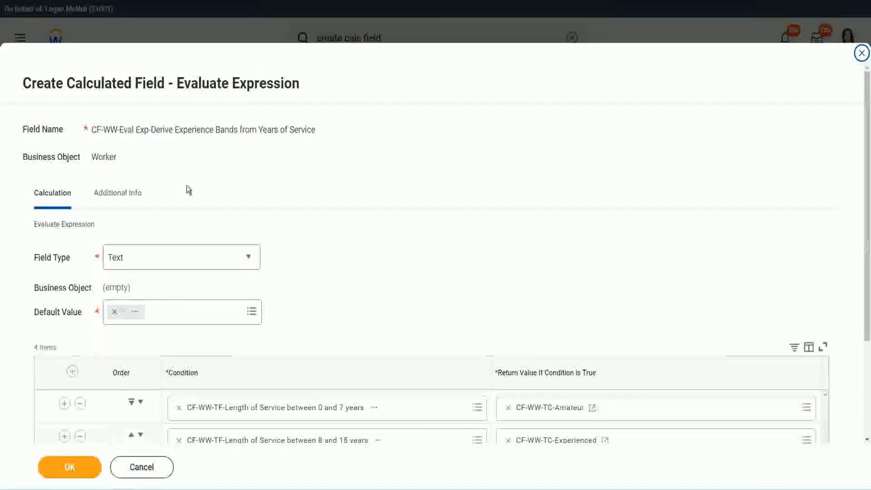
- Start a new calculated field for the 16 and 30 years row's return value and enter the copied name CF-WW-TC-Amateur
scroll(401, 236, "down", 3)
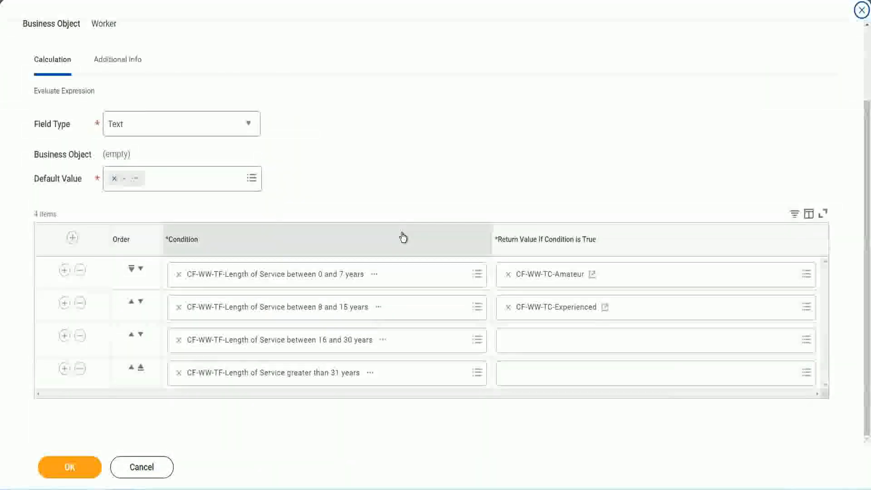
left_click(543, 344)
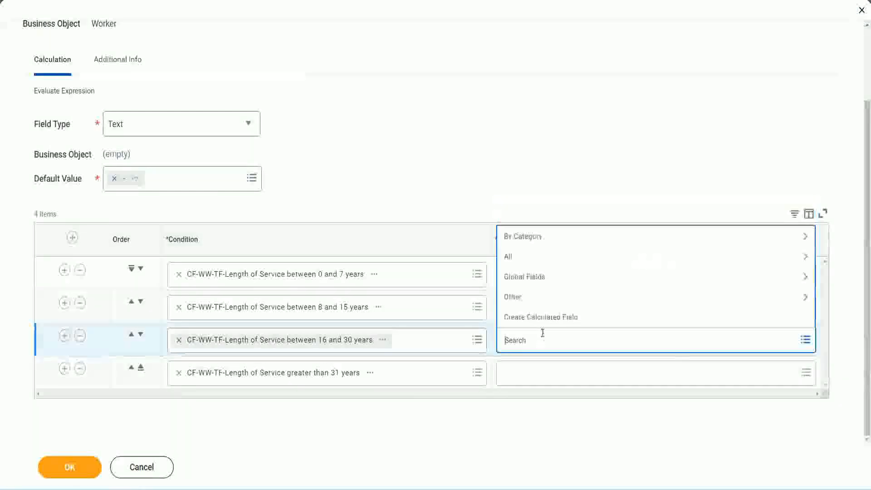
left_click(549, 316)
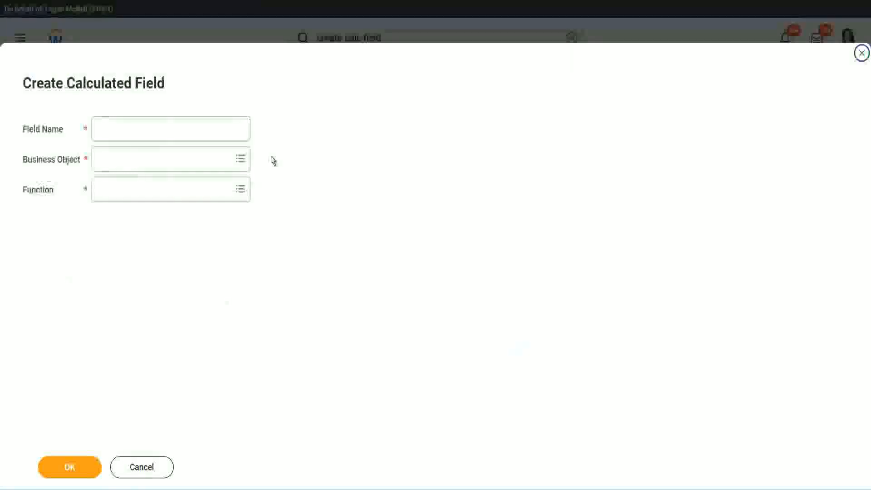
left_click(185, 128)
type("CF-WW TC-Amateur")
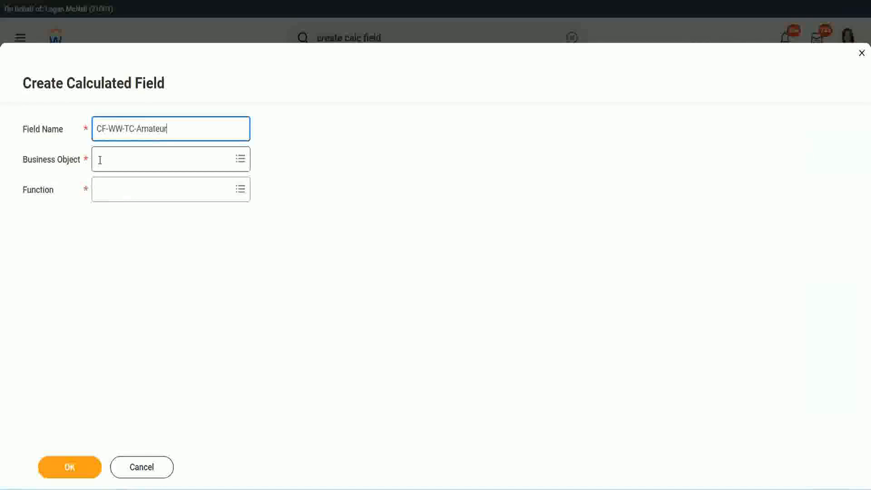
- Set the new field's business object to Global and change its name to CF-WW-TC-Senior
left_click(100, 160)
type("global")
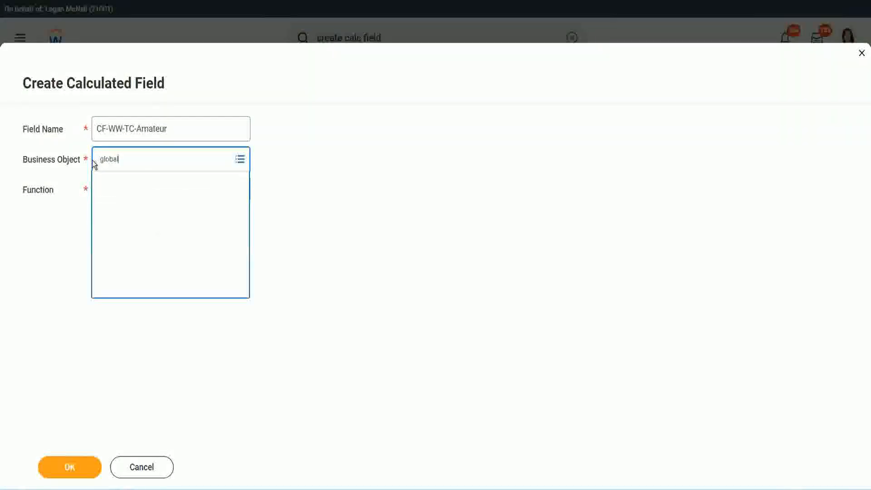
key("Return")
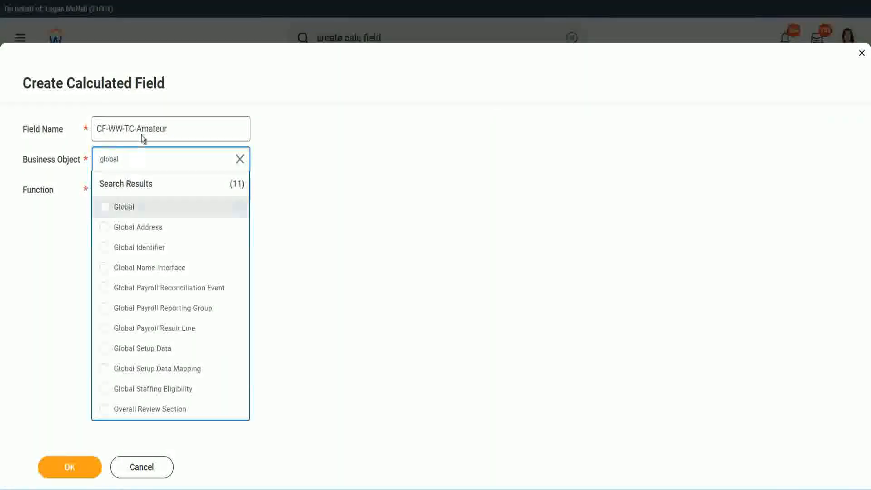
left_click(142, 131)
double_click(144, 129)
type("Senio")
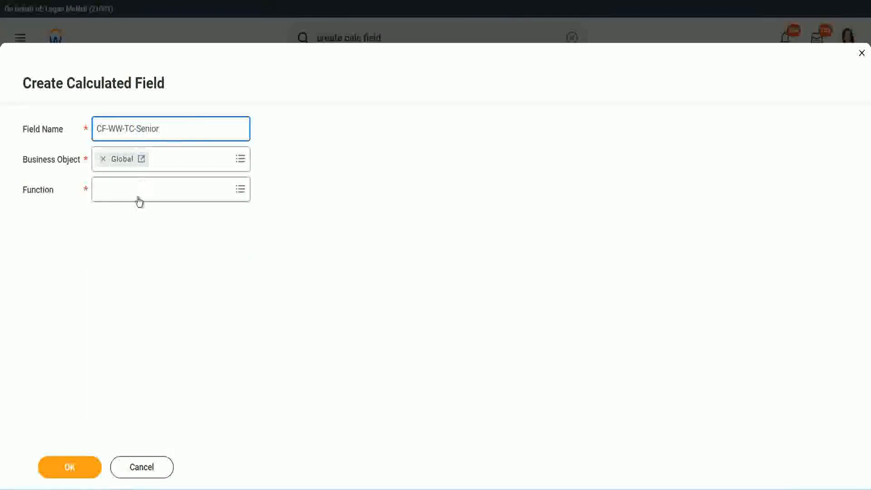
- Choose the Text Constant function for the CF-WW-TC-Senior field
left_click(139, 198)
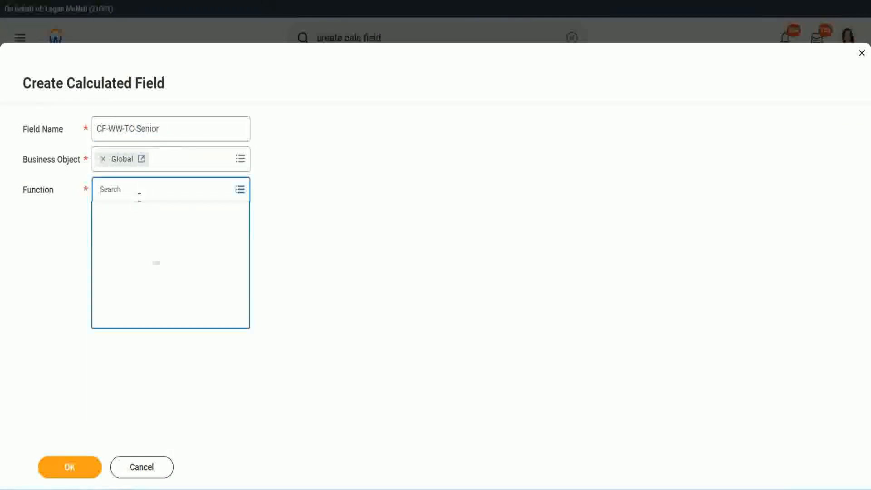
type("tc")
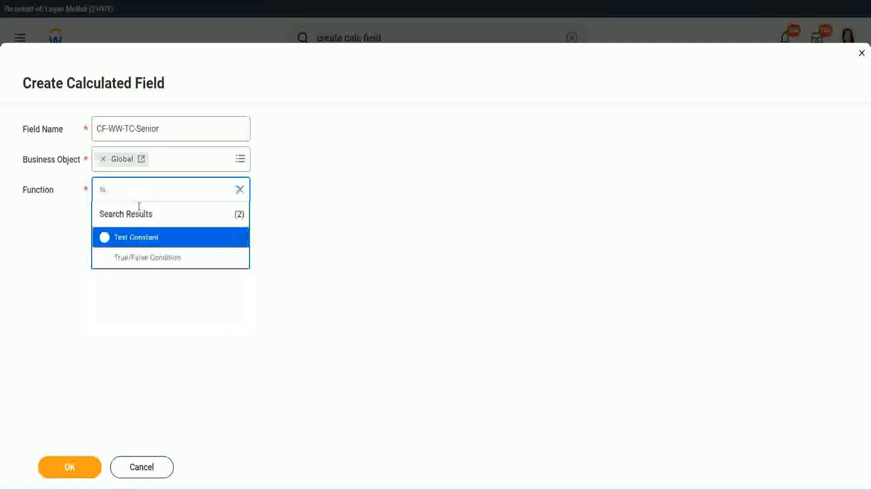
left_click(134, 237)
- Continue to the field's definition, set its text constant to "Senior" and save it as the third row's return value
left_click(77, 472)
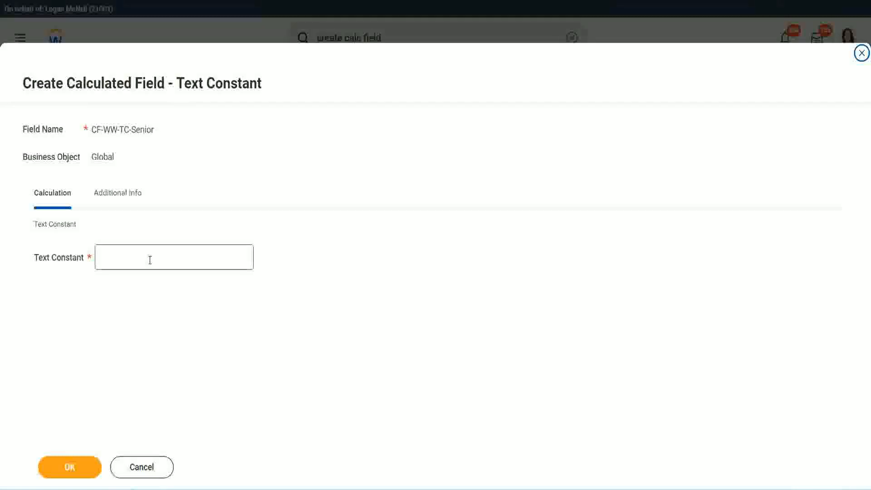
left_click(146, 254)
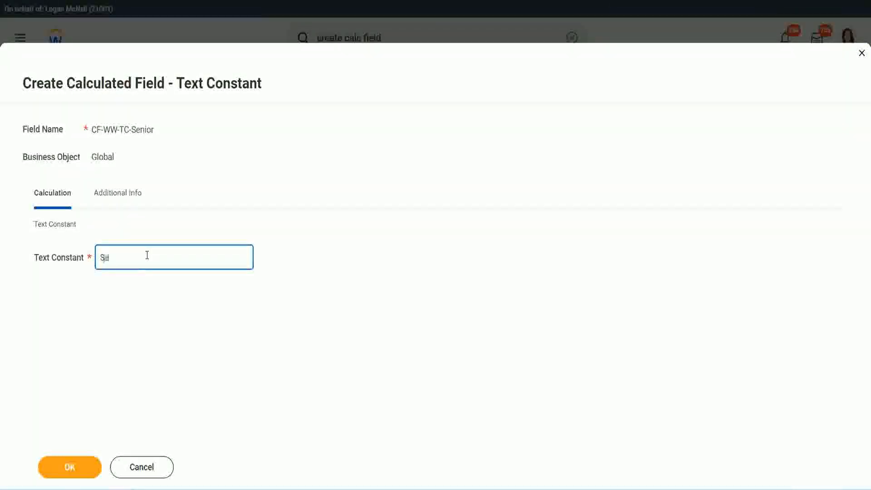
left_click(86, 459)
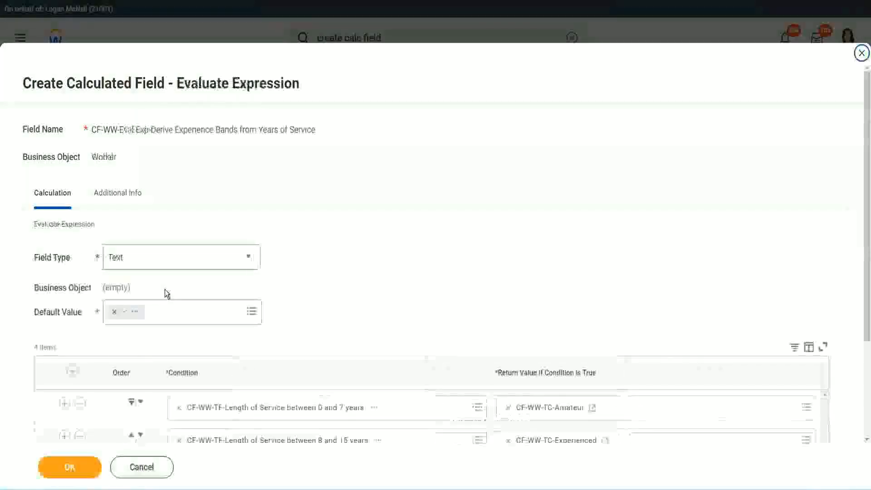
- Copy the CF-WW-TC-Senior name and enter it in a new calculated field for the greater than 31 years row's return value
scroll(630, 329, "down", 2)
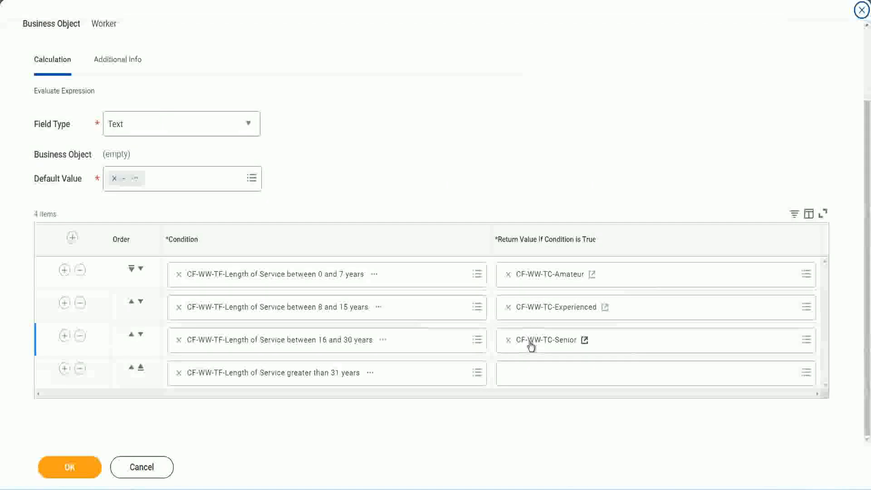
right_click(529, 342)
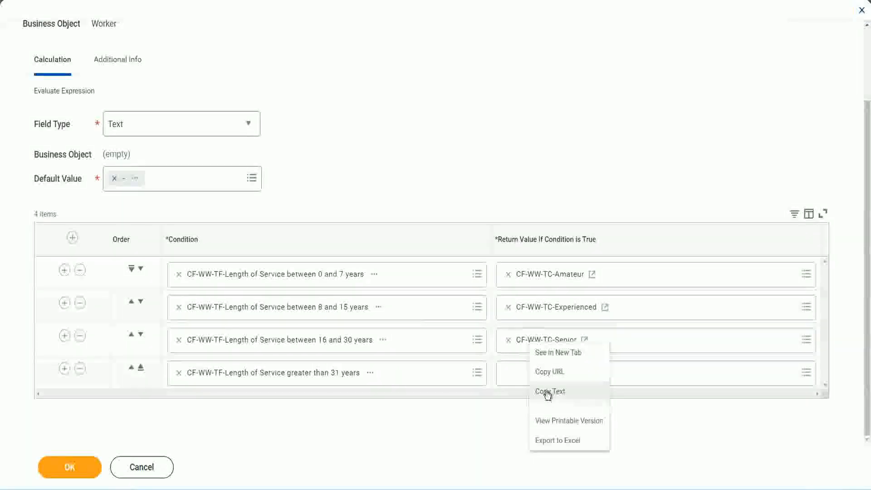
left_click(545, 390)
left_click(529, 377)
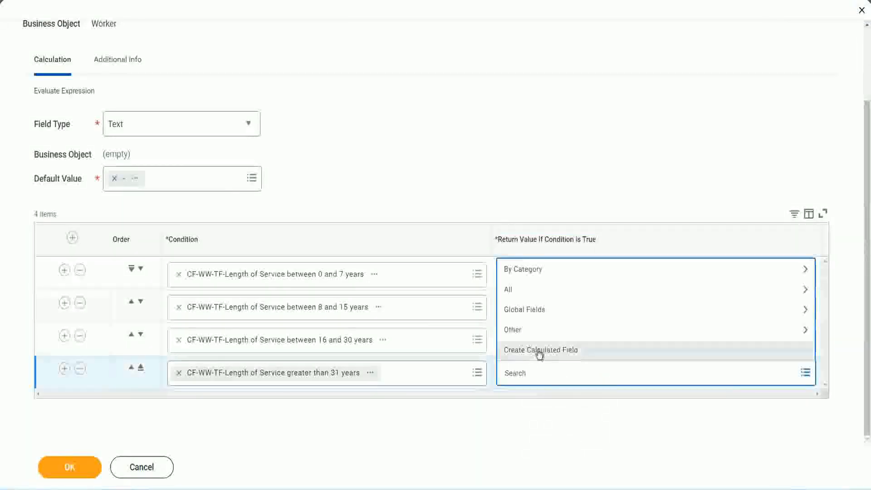
left_click(539, 354)
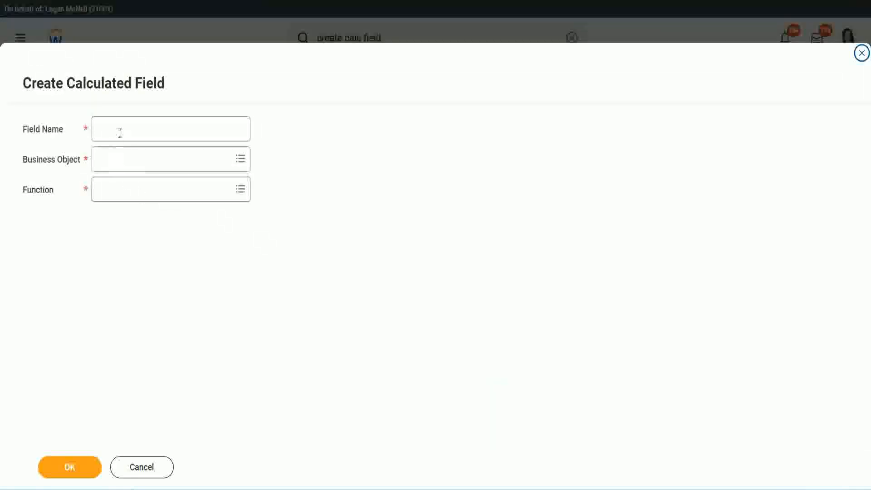
left_click(120, 132)
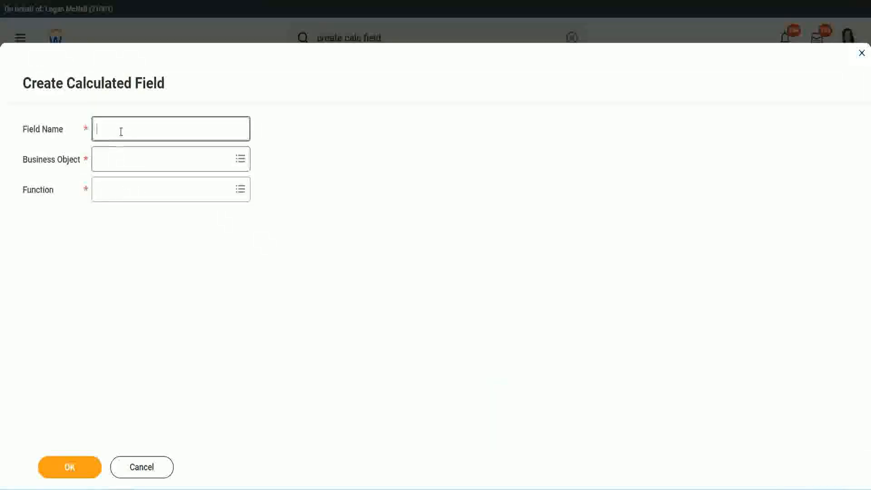
type("CF-WW-TC-Senior")
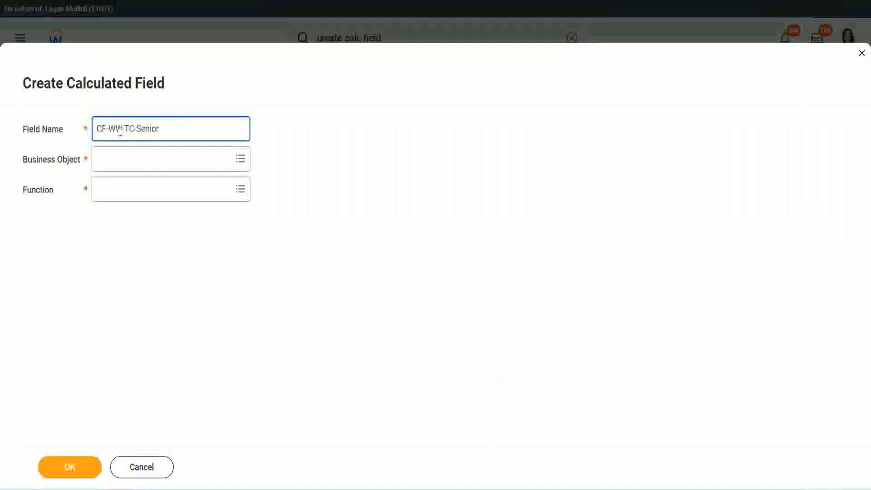
- Change the new field's name to CF-WW-TC-Legend and set its business object to Global
double_click(147, 129)
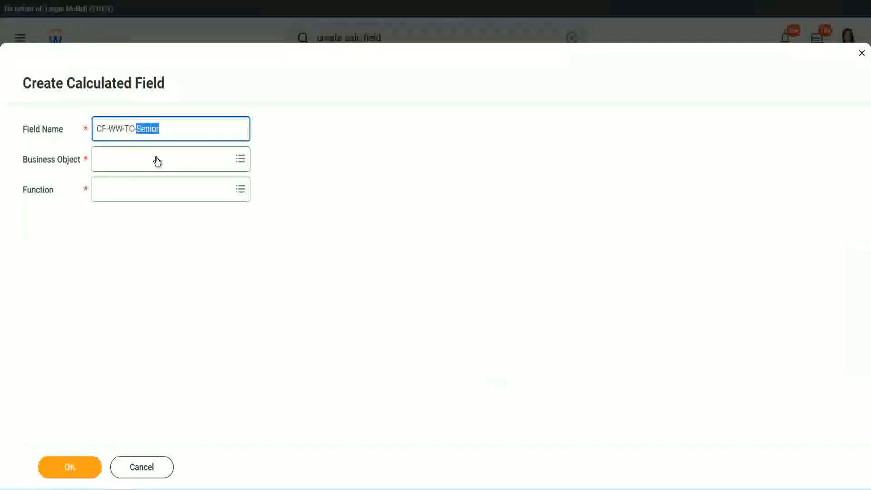
type("Legend")
left_click(122, 163)
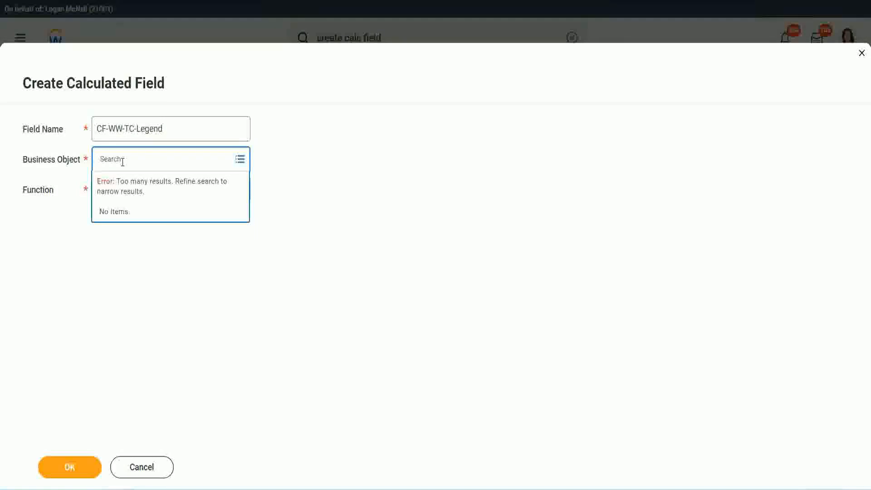
type("Glo")
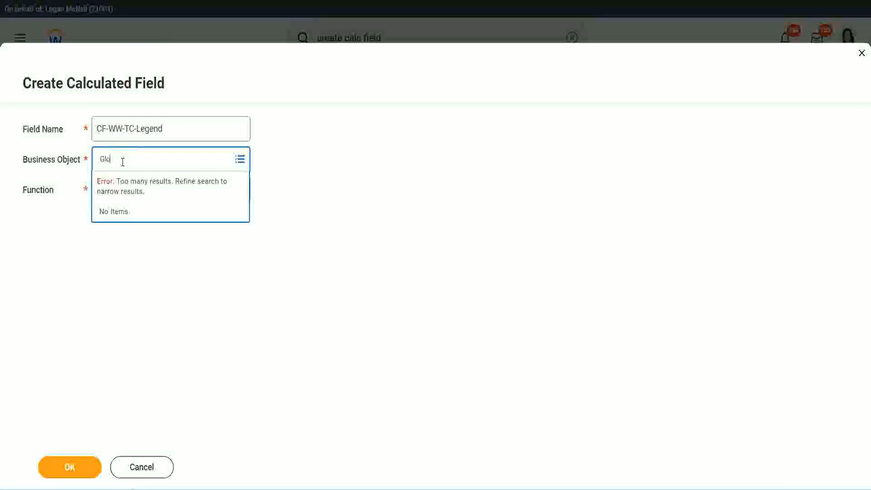
type("bal")
key("Return")
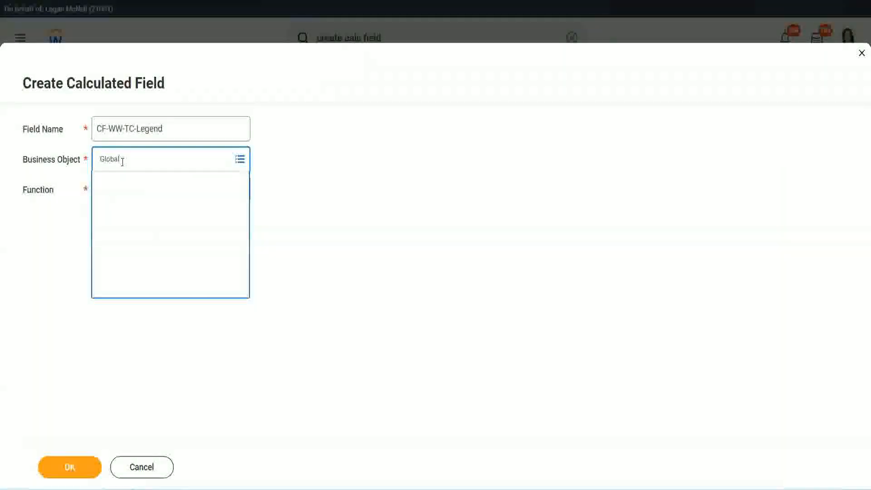
left_click(129, 209)
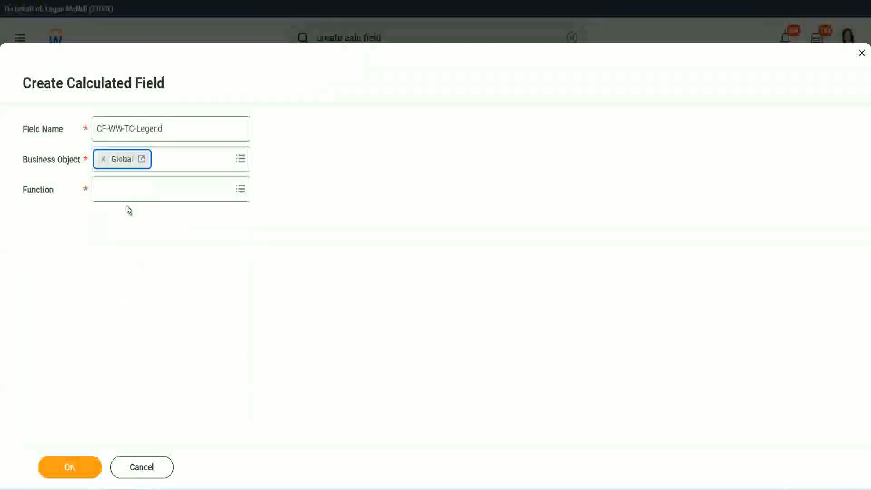
- Choose the Text Constant function, set the text constant to "Legend" and save it as the fourth row's return value
left_click(124, 190)
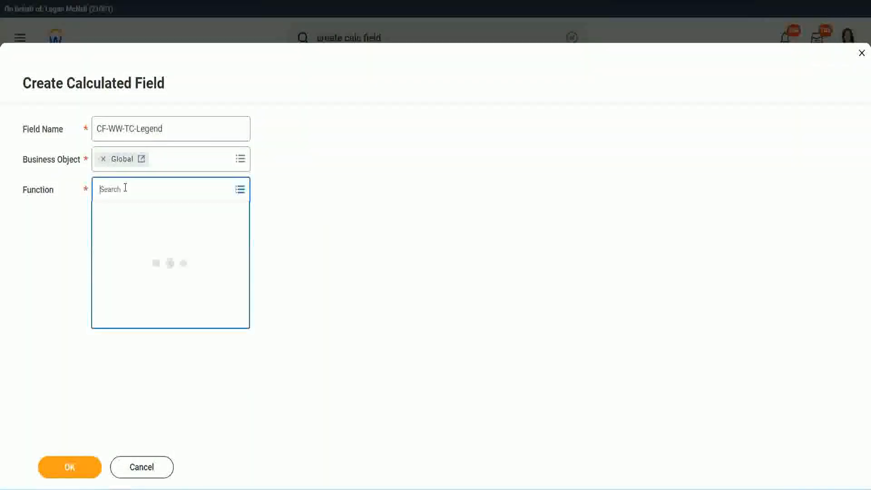
type("tc")
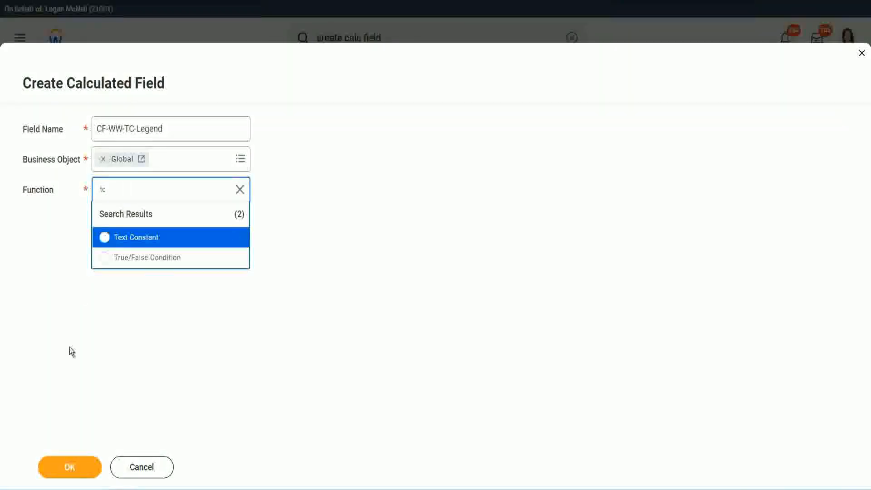
left_click(156, 243)
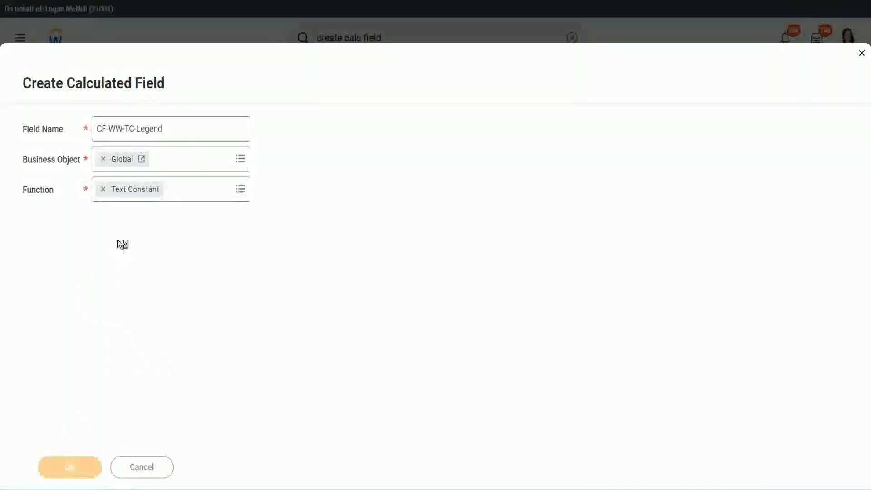
left_click(112, 256)
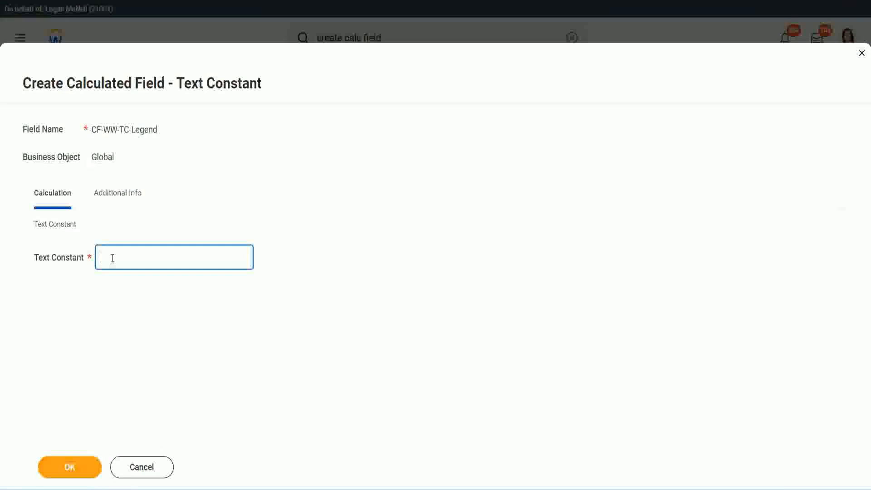
left_click(70, 467)
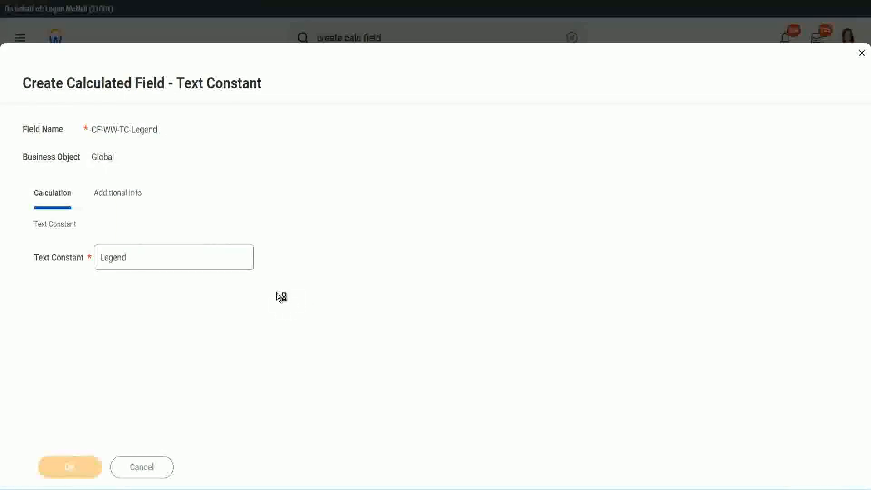
- Review the field type, conditions and return values, and save the Evaluate Expression calculated field
scroll(461, 243, "down", 3)
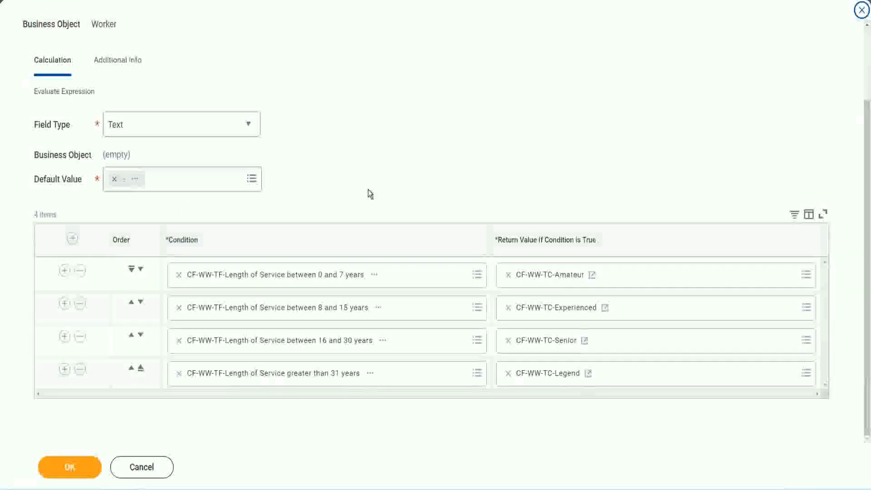
scroll(369, 182, "up", 2)
scroll(368, 181, "up", 2)
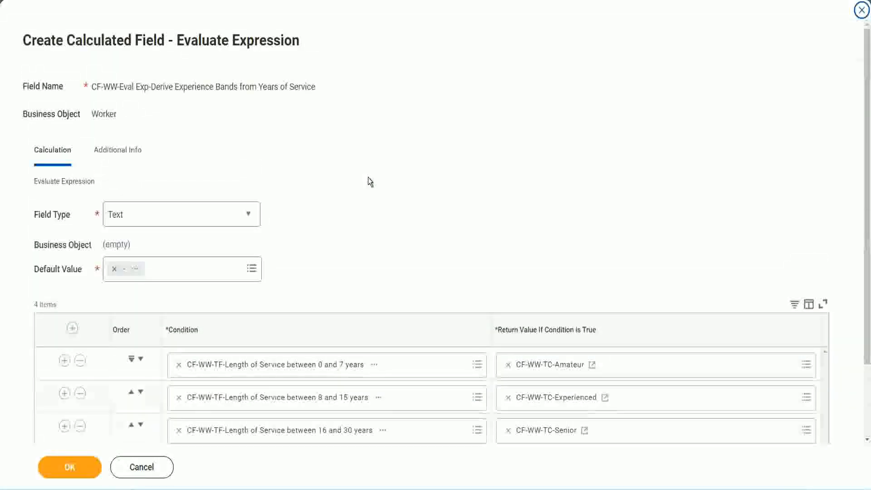
scroll(368, 181, "down", 2)
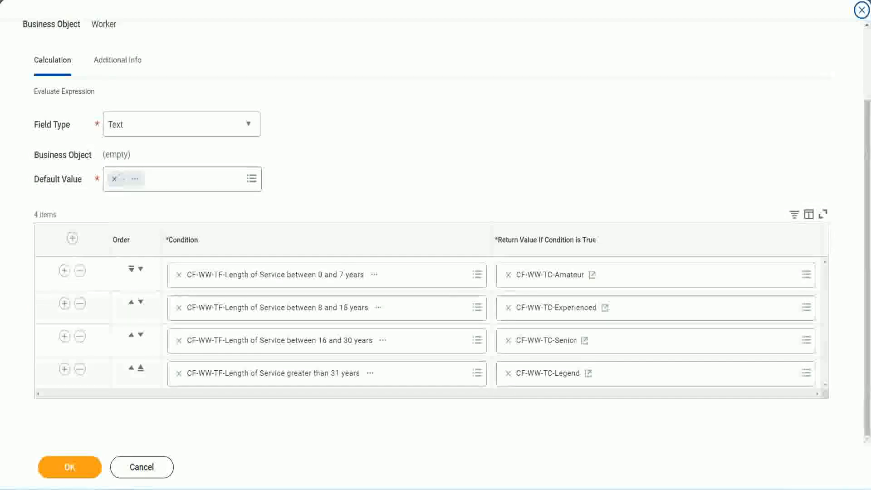
left_click_drag(558, 128, 564, 219)
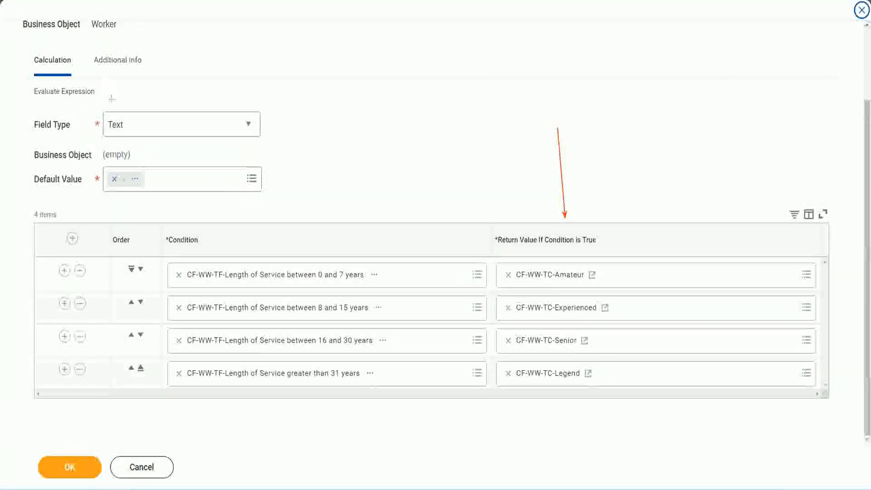
left_click_drag(113, 108, 112, 109)
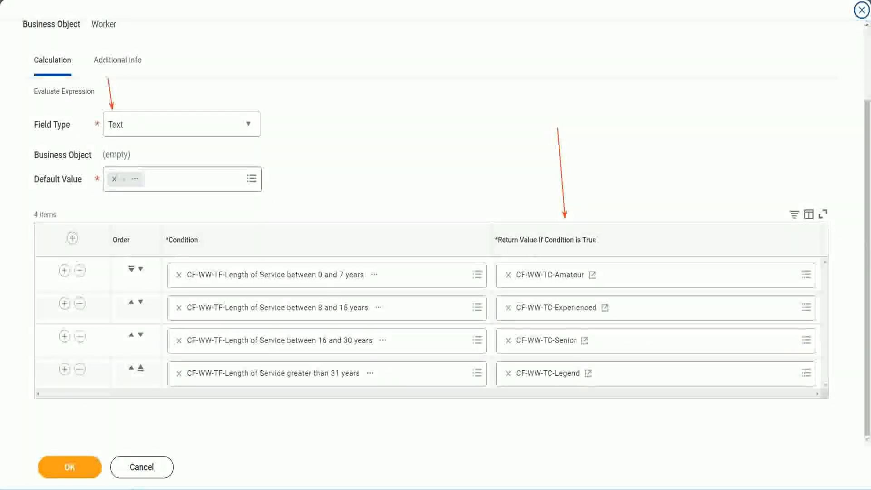
left_click(72, 466)
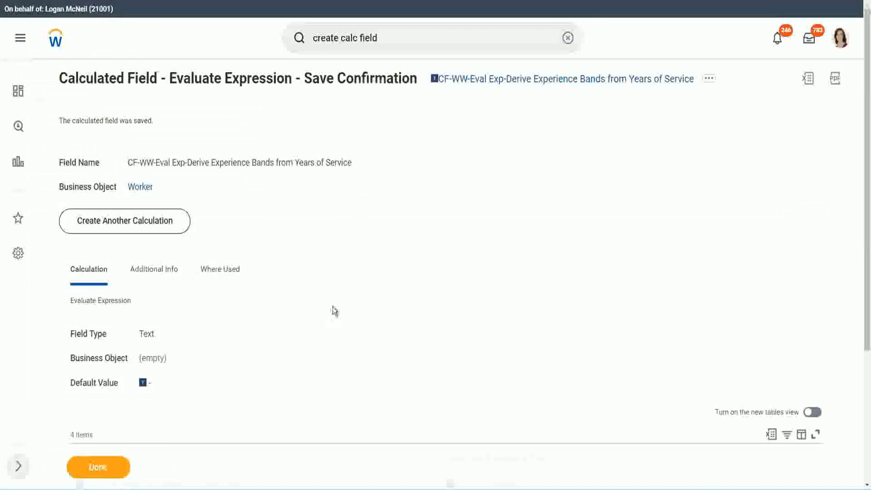
- Copy the saved experience bands calculated field's name and close its save confirmation
scroll(334, 309, "down", 4)
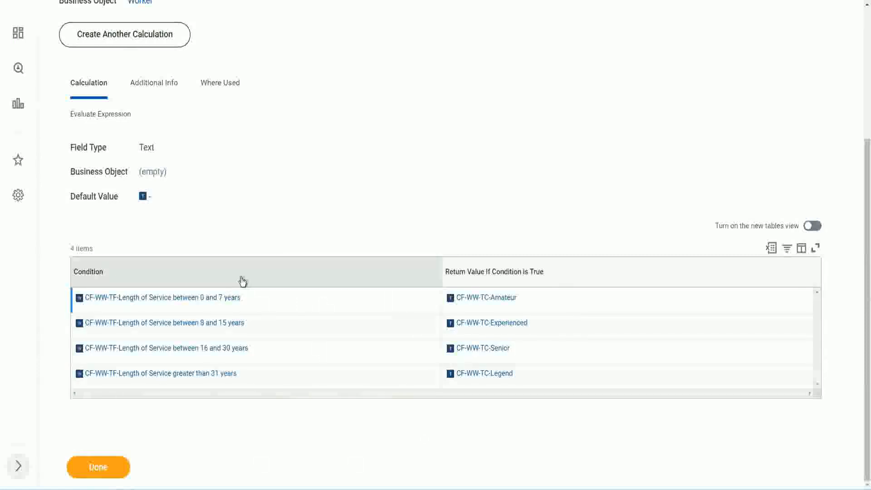
scroll(243, 278, "up", 4)
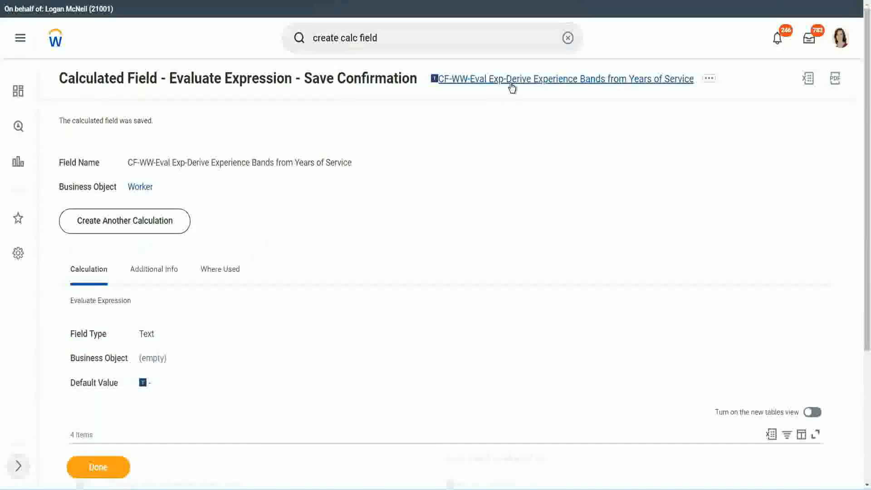
right_click(511, 85)
left_click(536, 136)
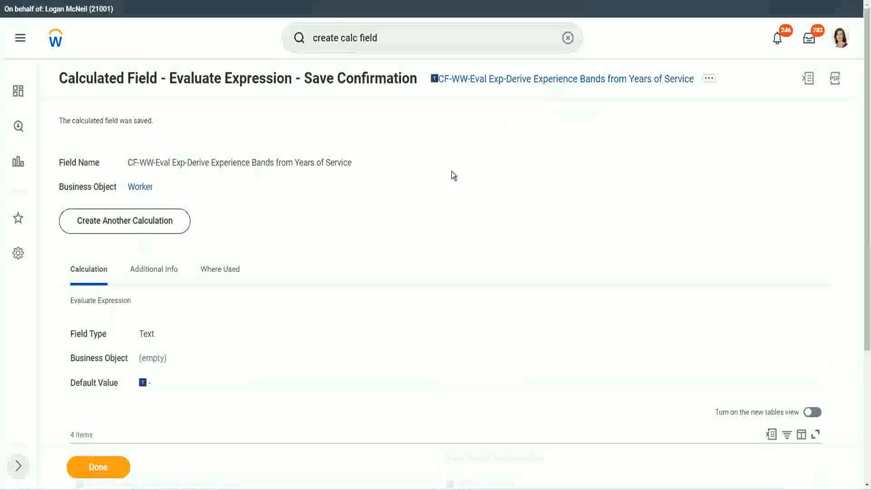
left_click(96, 468)
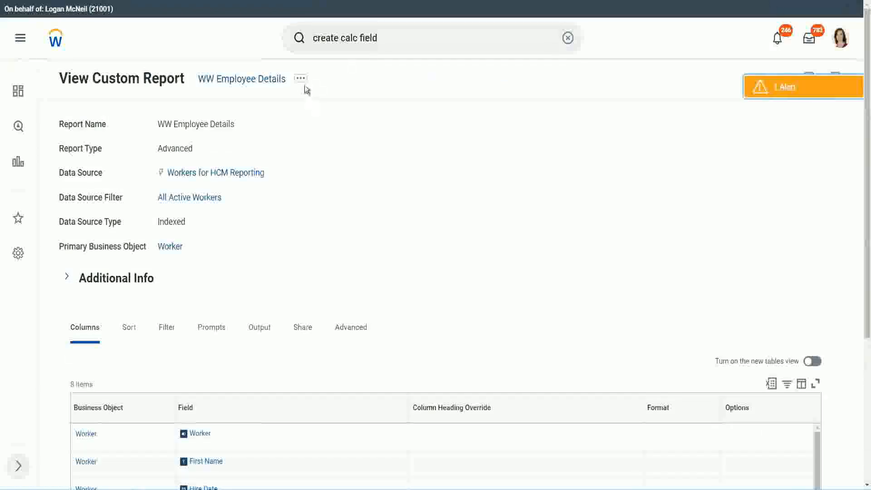
- Open the WW Employee Details custom report for editing
left_click(303, 83)
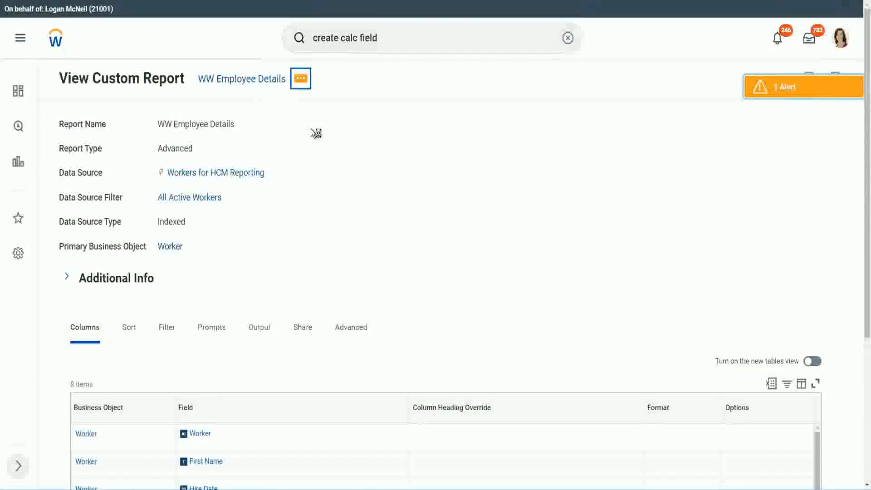
mouse_move(353, 130)
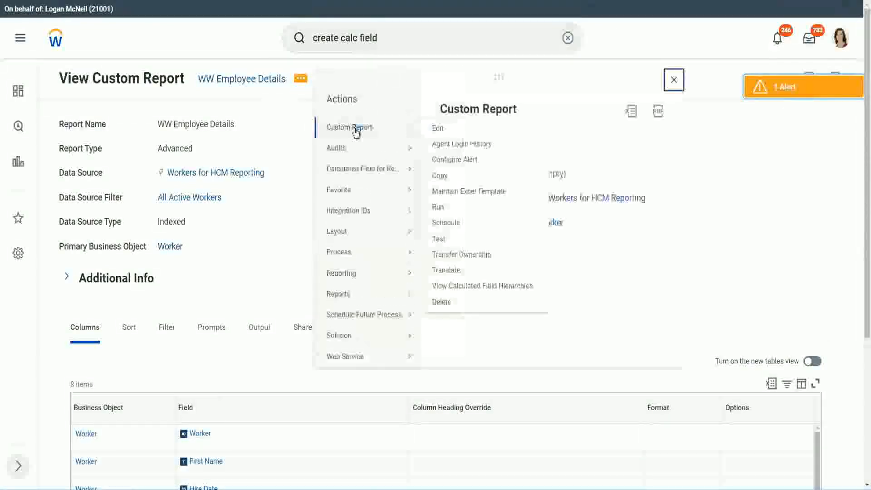
left_click(438, 129)
- Add a Worker column below # of Years of Service using the field CF-WW-Eval Exp-Derive Experience Bands from Years of Service
scroll(317, 195, "down", 5)
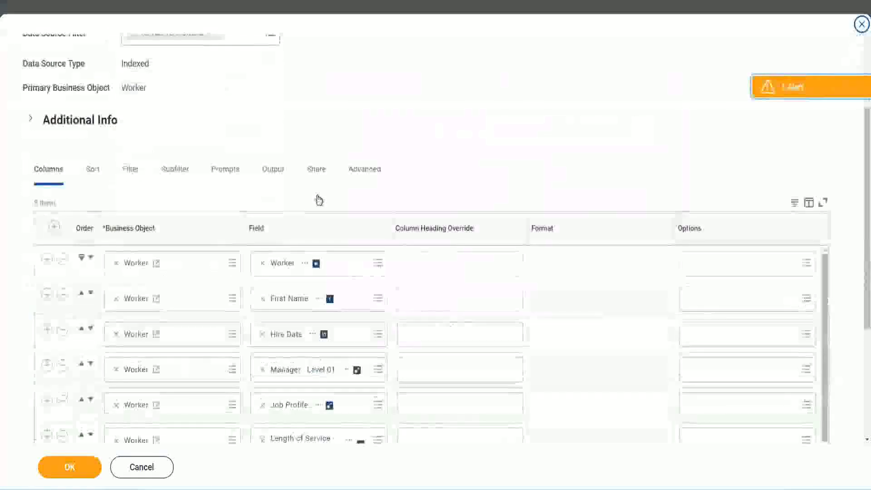
scroll(319, 200, "down", 2)
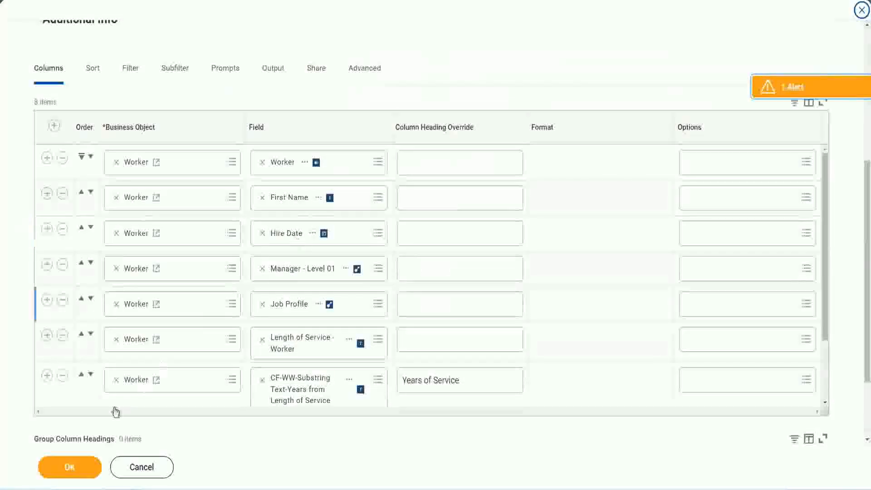
left_click(47, 376)
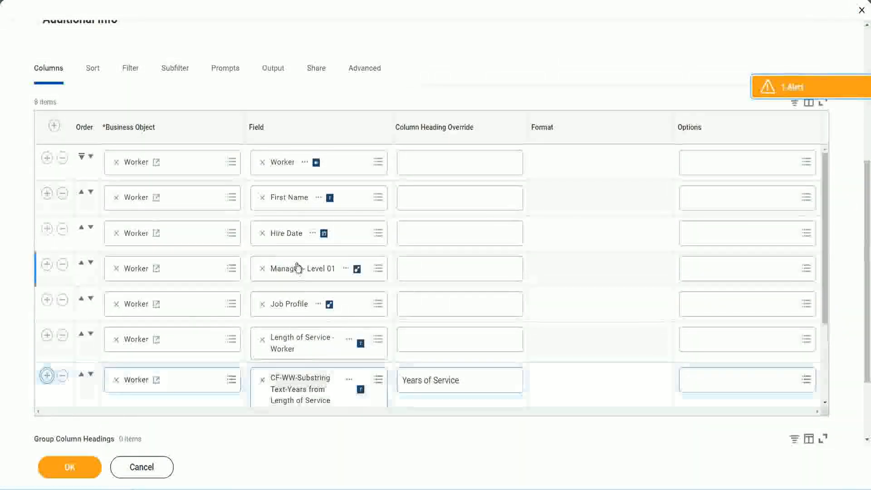
scroll(455, 293, "down", 2)
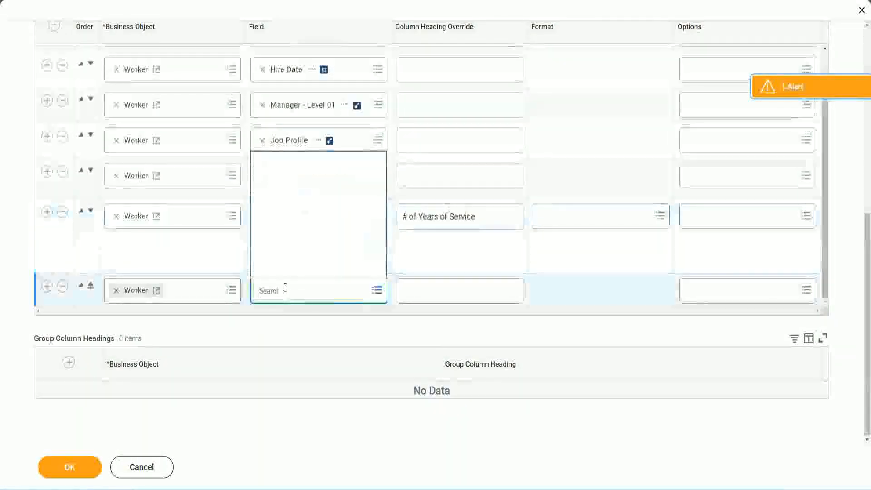
key("ctrl+v")
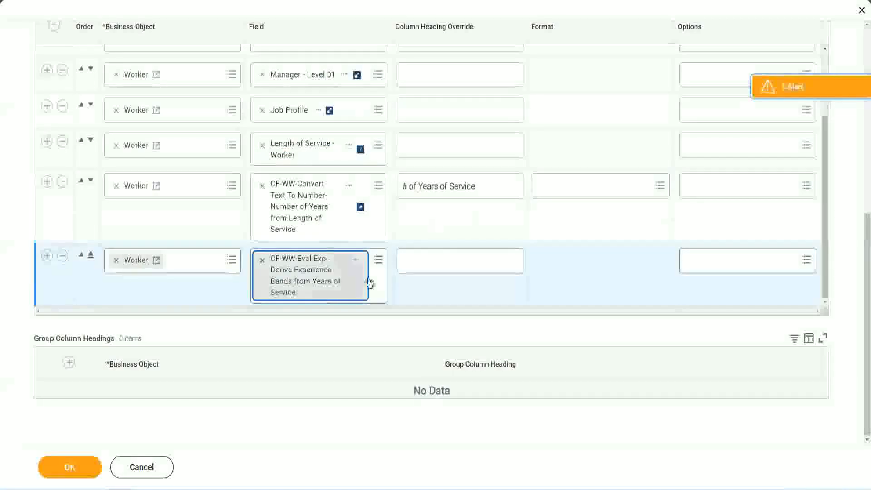
- Override the new experience bands column's heading with Experience Bands and save the report definition
left_click(444, 261)
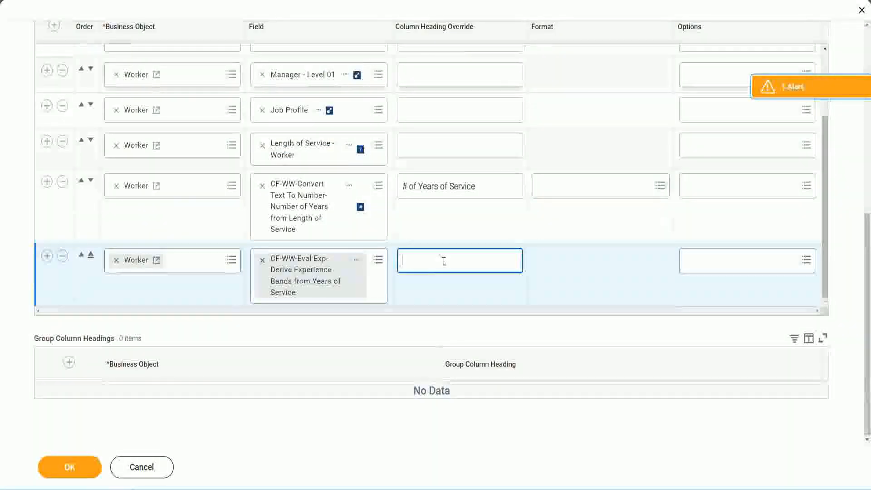
type("E")
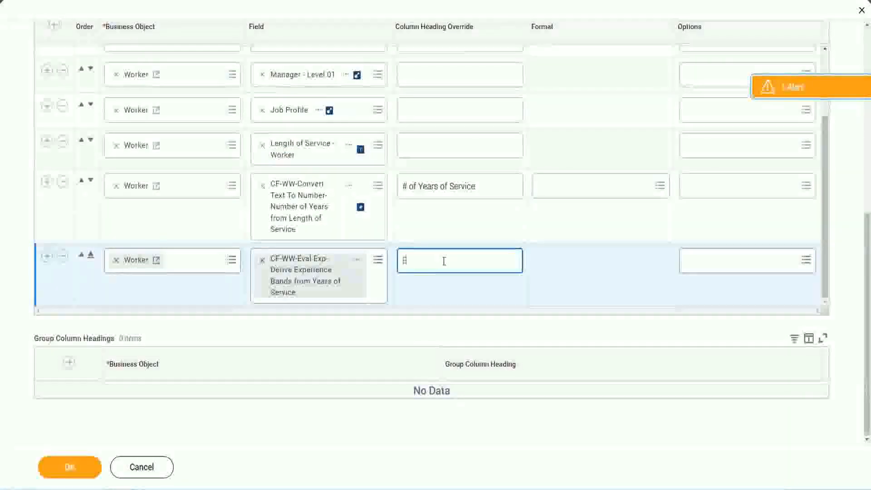
type("xperience Bands")
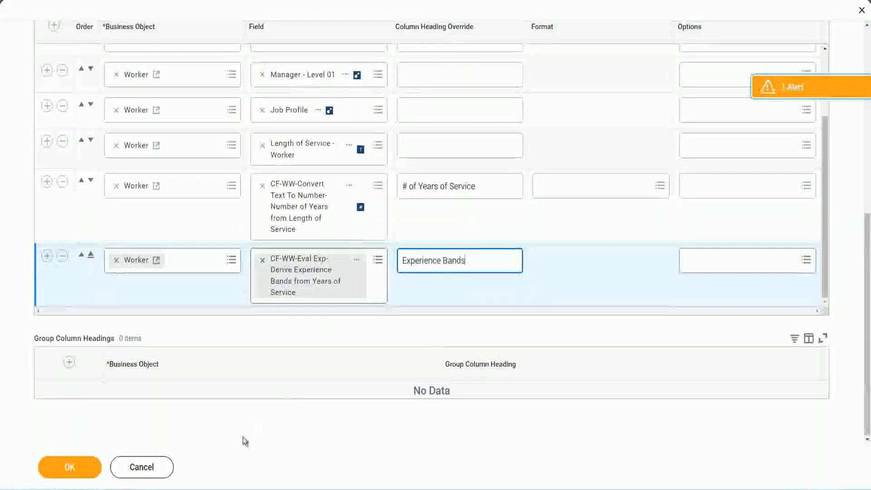
left_click(69, 467)
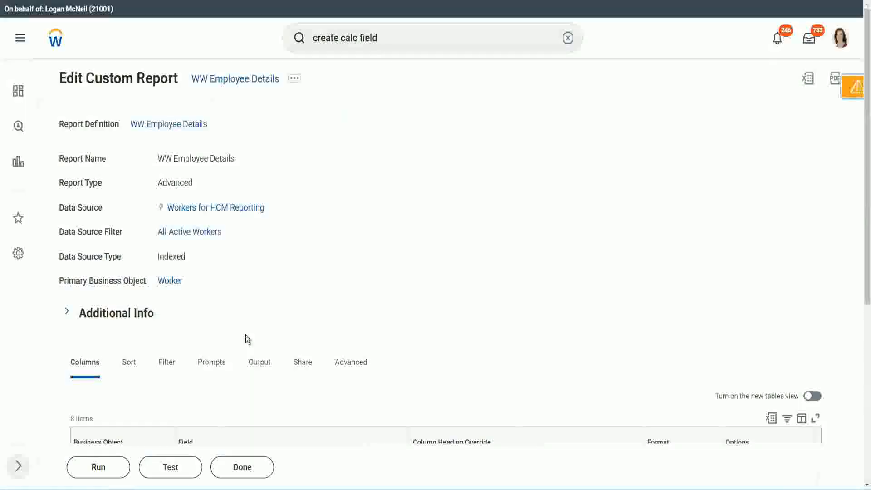
- Run the WW Employee Details report with Worker Types, Employee Type and Contingent Worker Type left blank
scroll(271, 308, "down", 4)
left_click(101, 467)
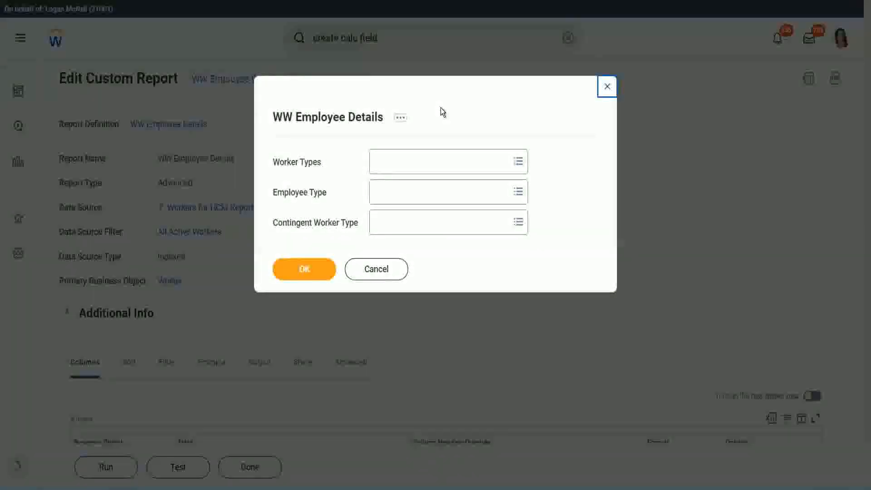
left_click(306, 268)
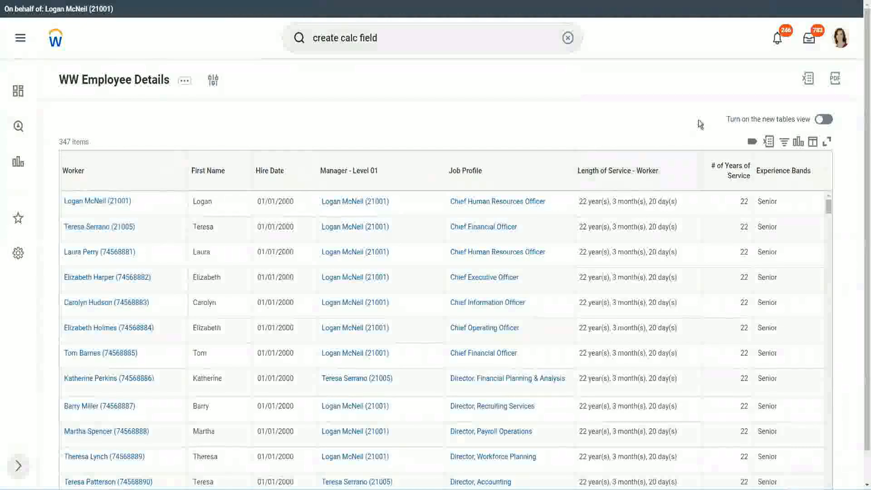
- Compare the first worker's years of service and experience band with the 16 - 30 years Senior definition in the Notepad++ notes
scroll(746, 173, "down", 1)
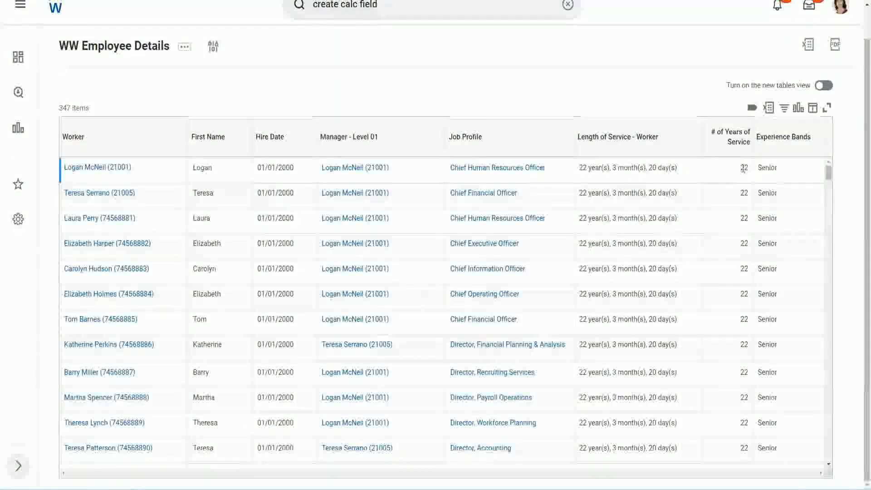
double_click(746, 168)
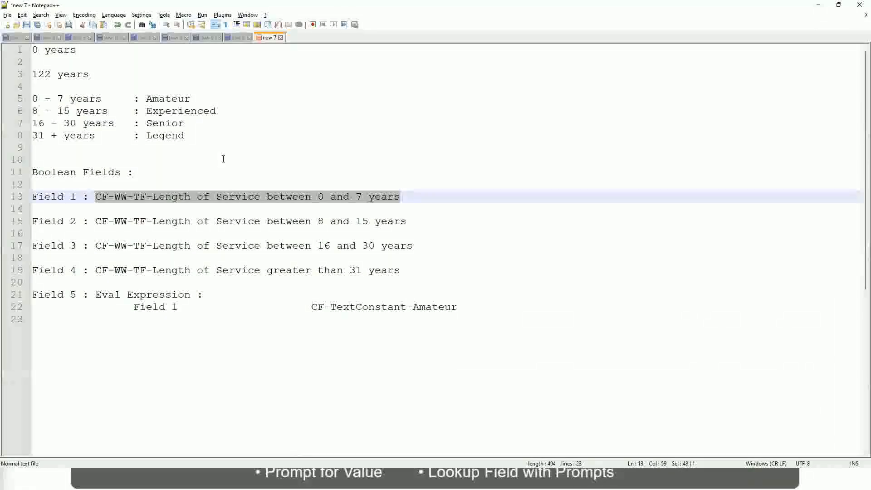
left_click(224, 159)
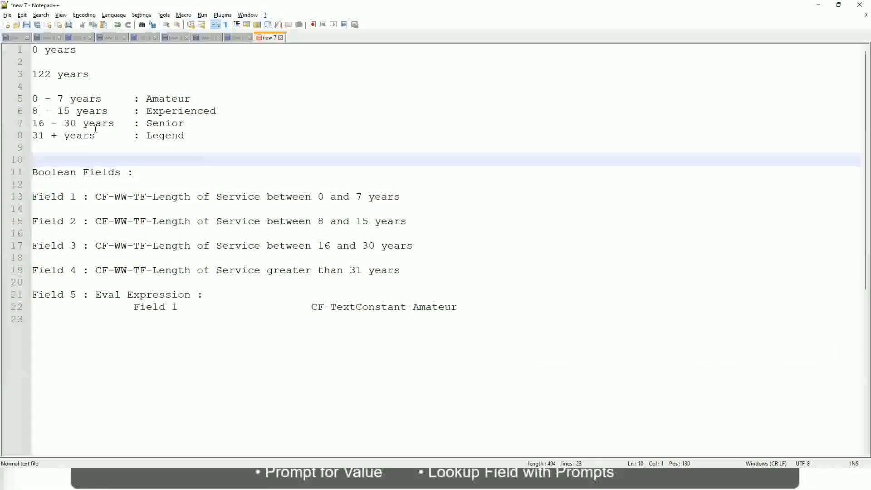
left_click(156, 121)
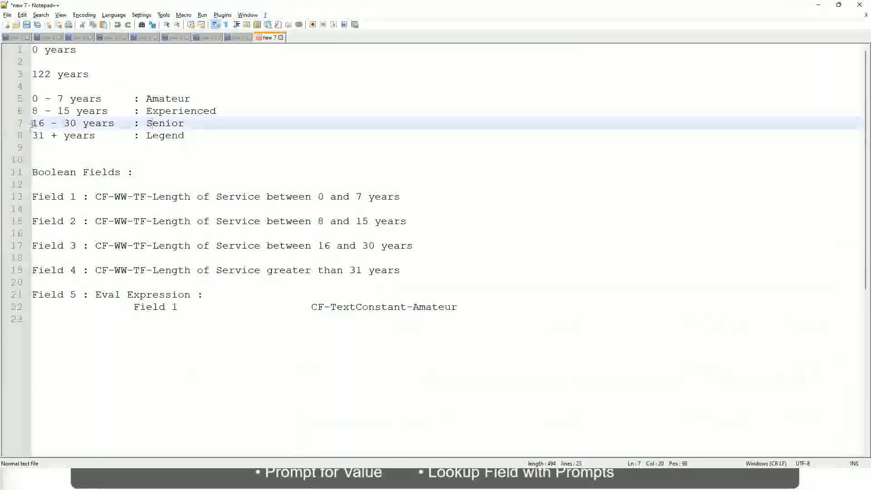
left_click_drag(31, 124, 83, 124)
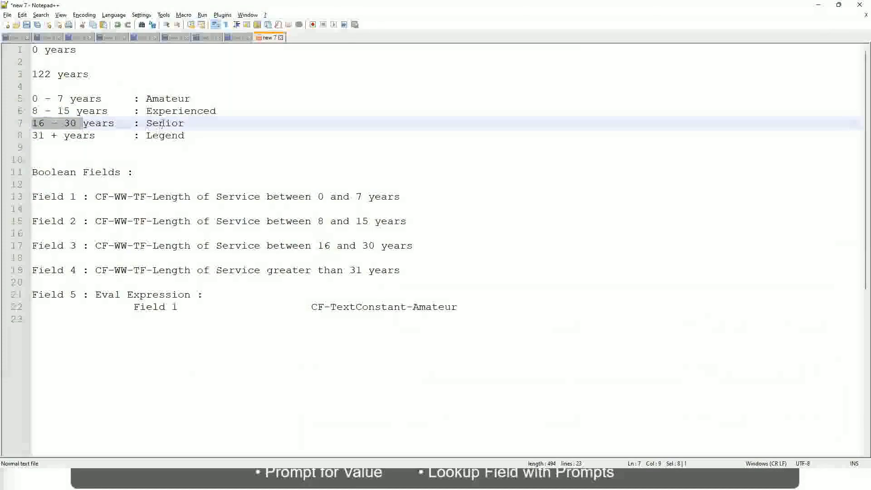
double_click(162, 123)
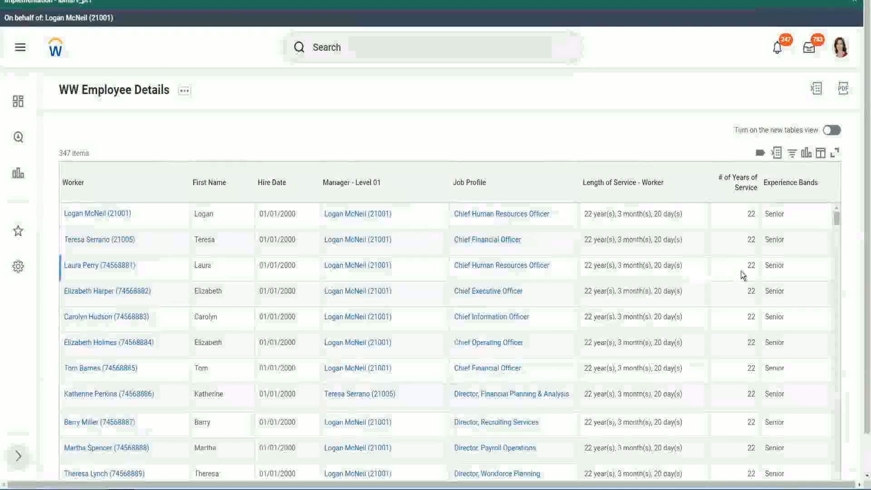
- Switch back to the Workday report and examine the # of Years of Service and Experience Bands values across the worker rows
scroll(743, 275, "down", 3)
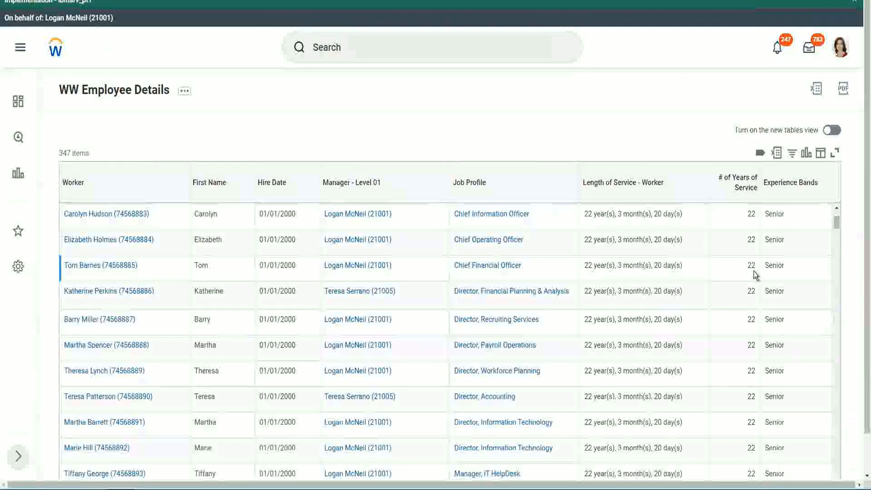
scroll(755, 275, "down", 12)
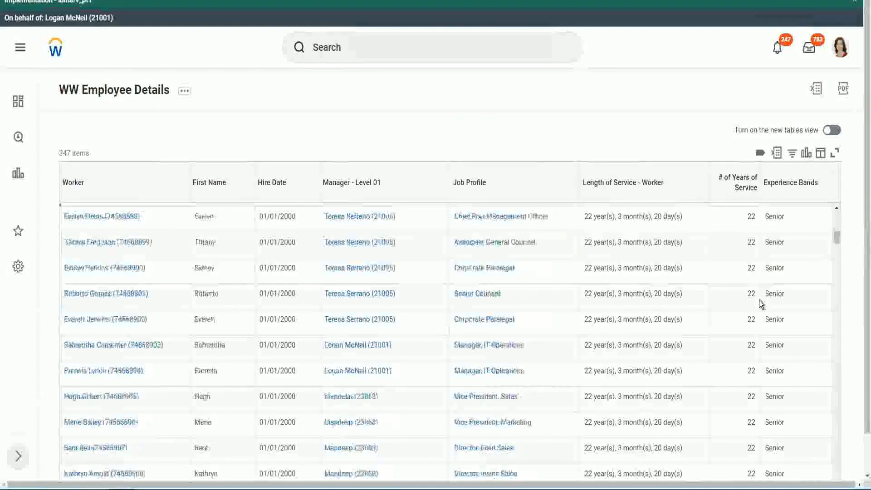
scroll(759, 300, "down", 3)
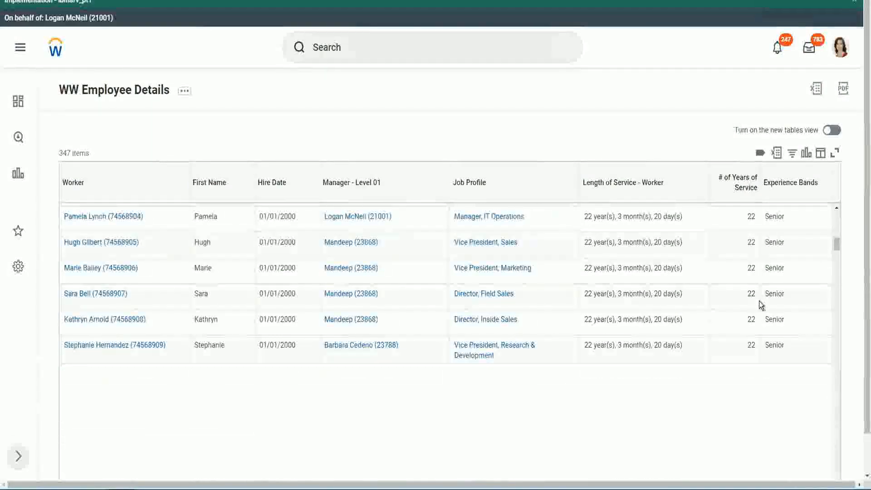
scroll(771, 312, "down", 1)
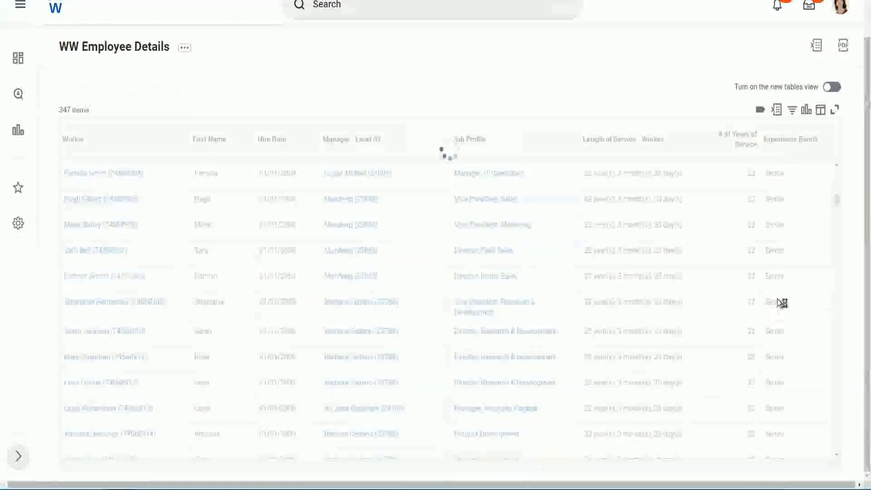
scroll(807, 258, "down", 5)
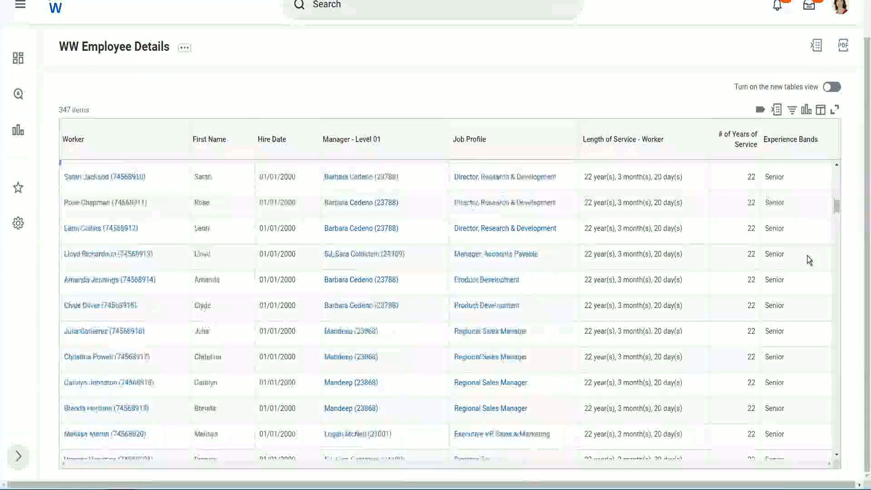
scroll(807, 259, "down", 3)
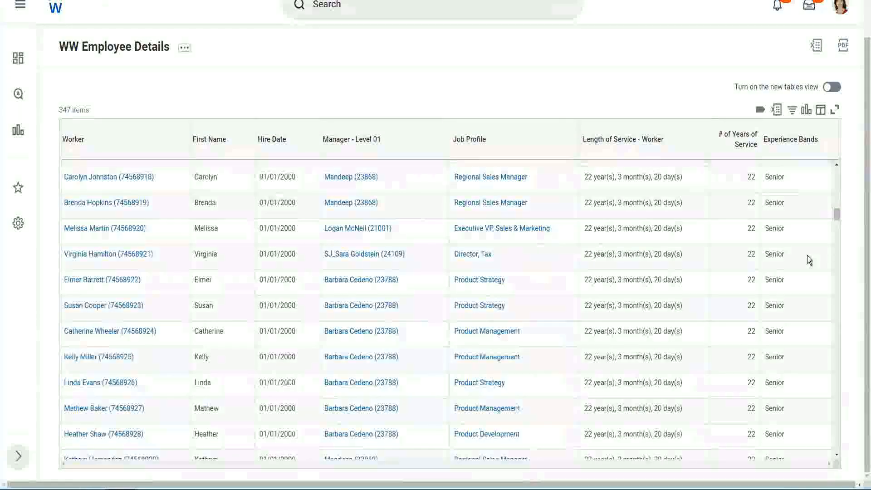
scroll(807, 255, "down", 10)
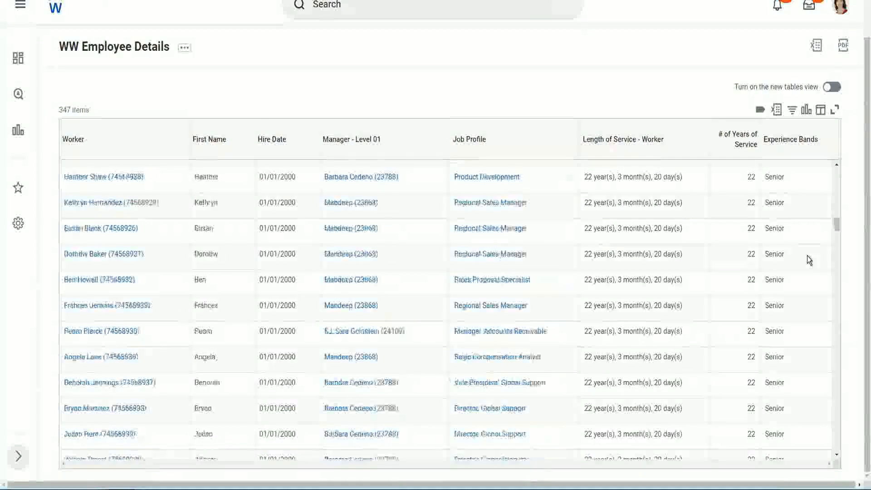
- Filter the report's Experience Bands column to values that contain Amateur
left_click(796, 149)
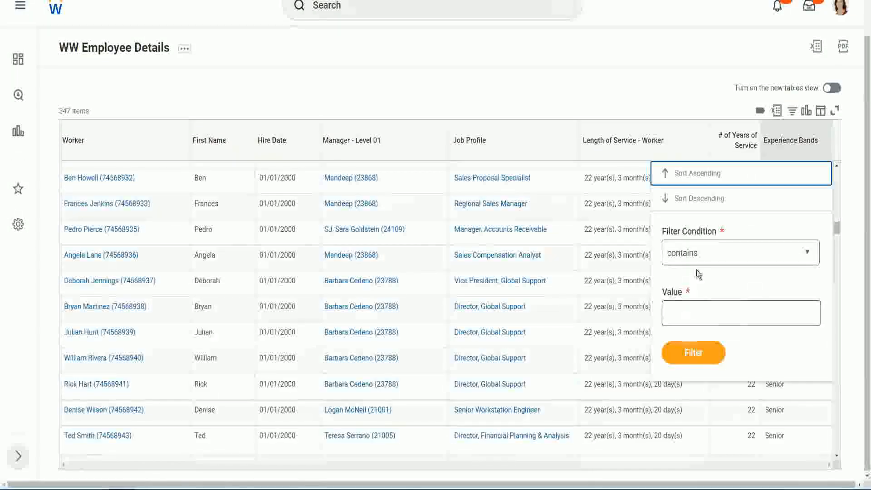
left_click(690, 304)
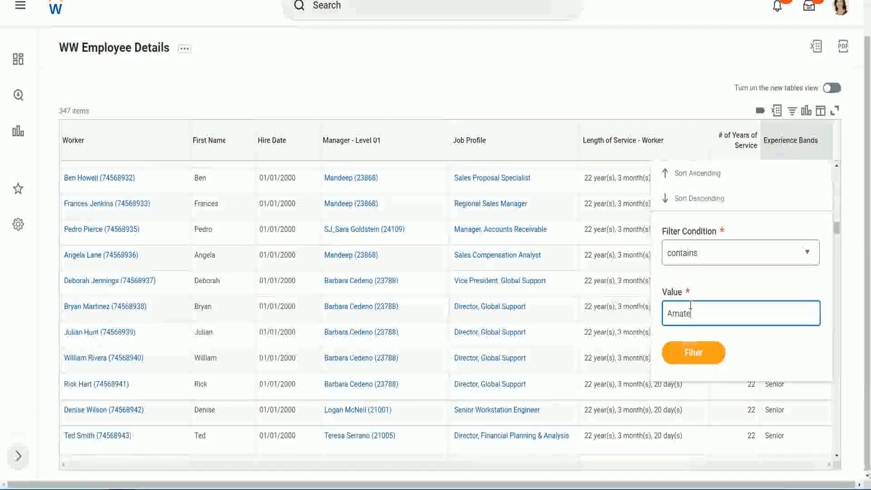
type("Amateur")
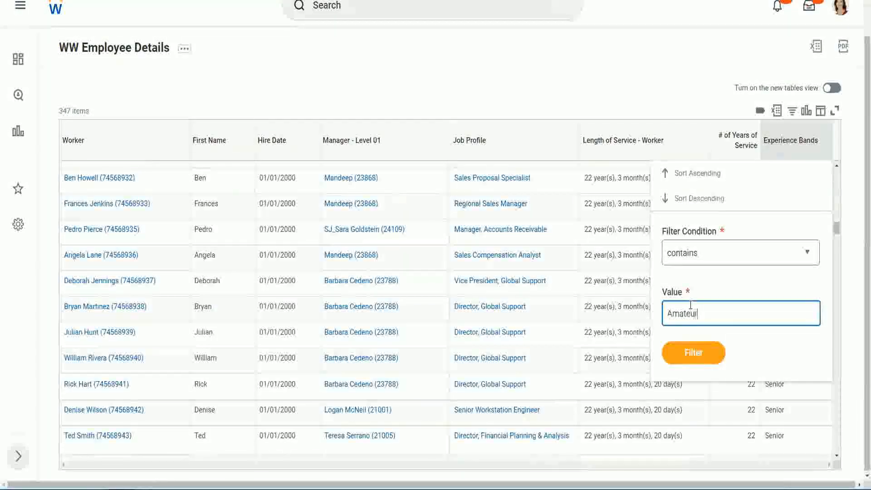
left_click(687, 358)
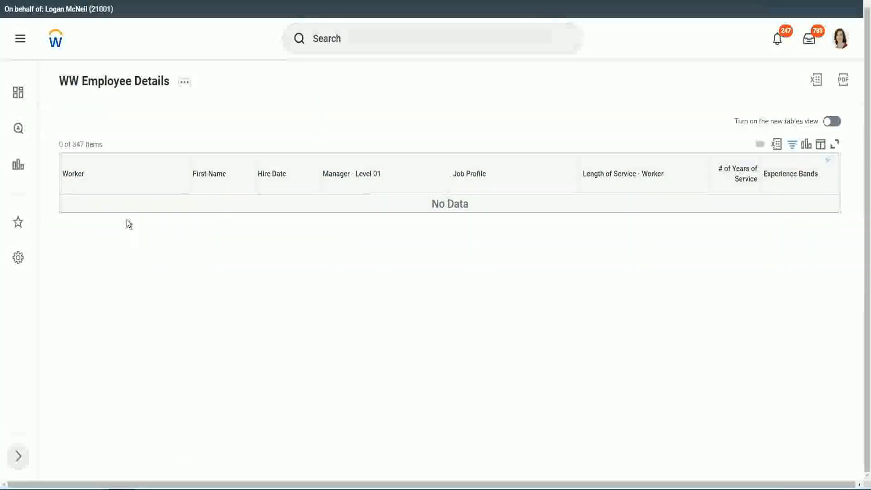
- Change the Experience Bands filter value to Legend and reapply the filter
left_click(787, 176)
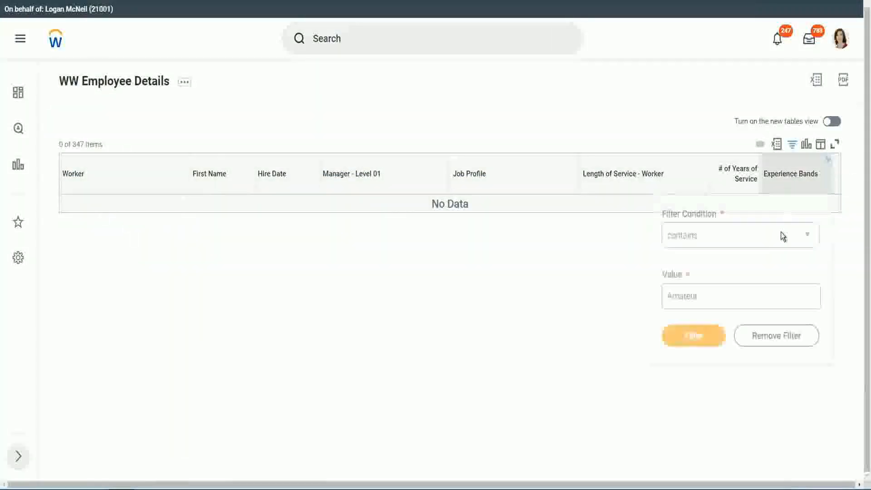
left_click(703, 295)
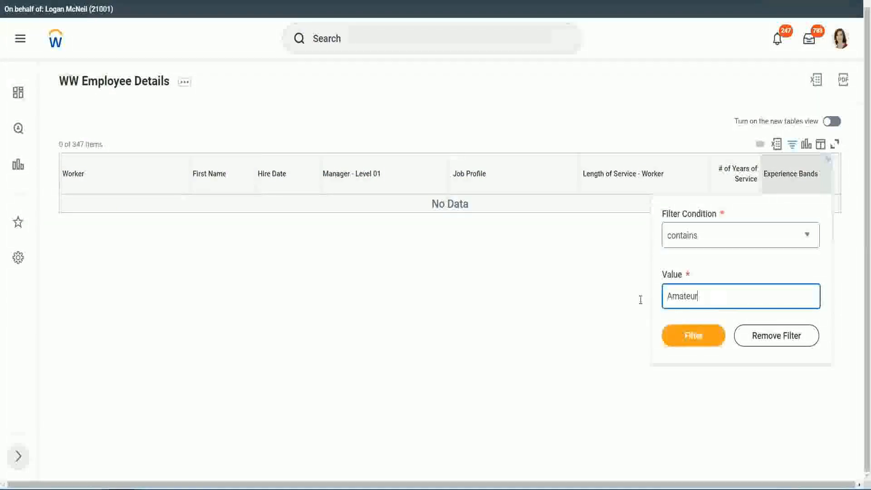
left_click(693, 335)
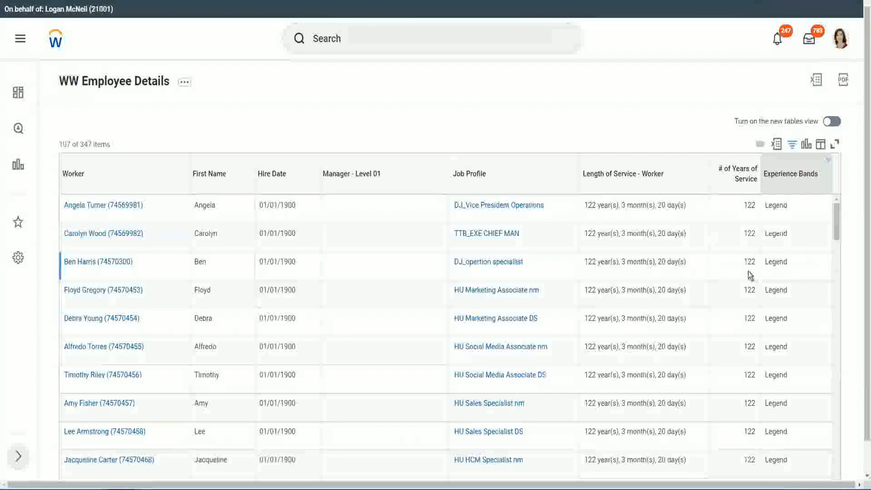
- Examine the Legend rows down to the last worker, checking hire dates and years of service against the experience band
scroll(747, 272, "down", 10)
scroll(748, 271, "down", 5)
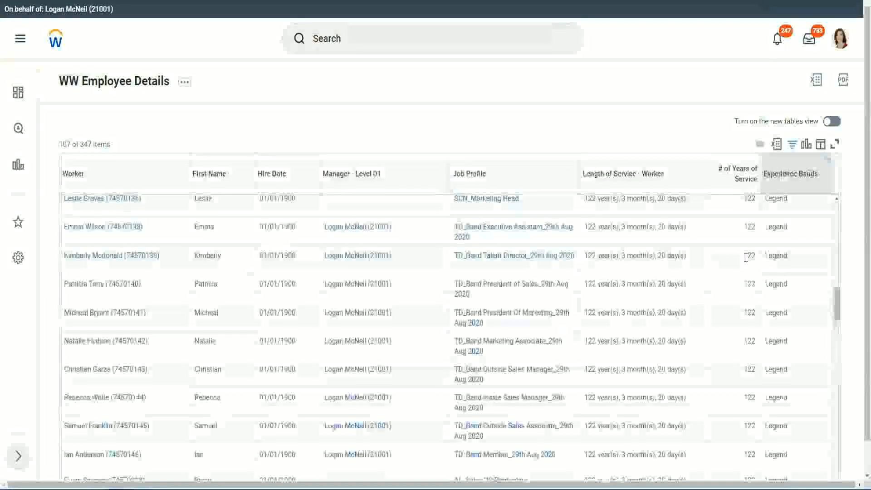
scroll(745, 258, "down", 12)
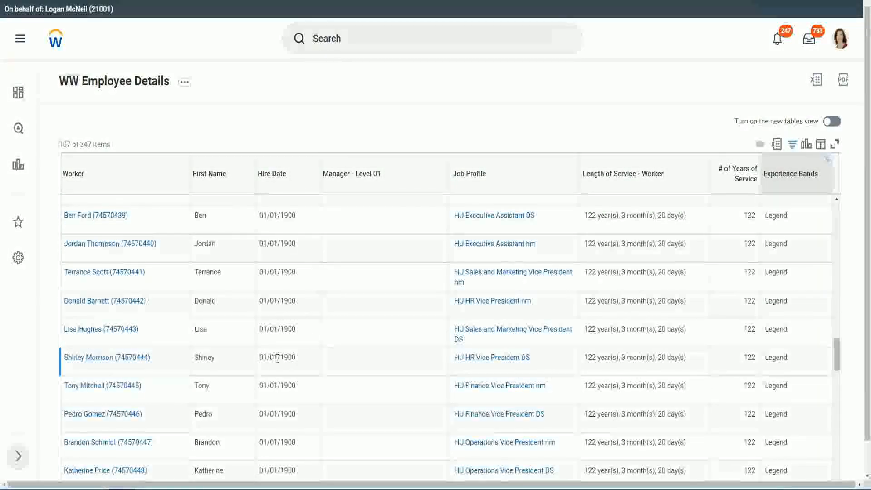
double_click(281, 354)
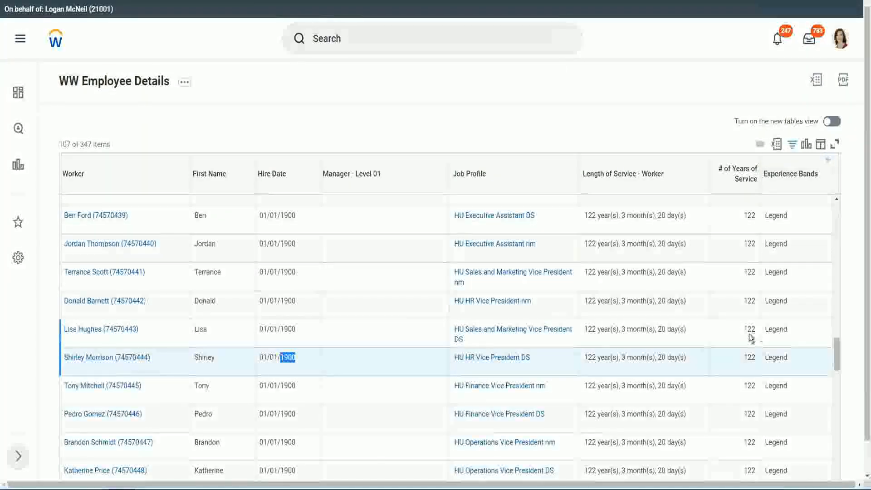
scroll(740, 341, "down", 1)
scroll(740, 341, "down", 3)
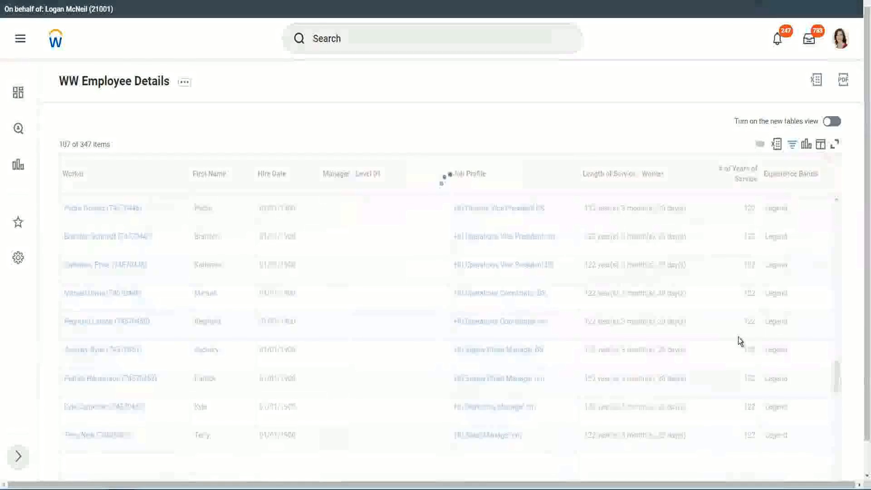
scroll(738, 336, "down", 15)
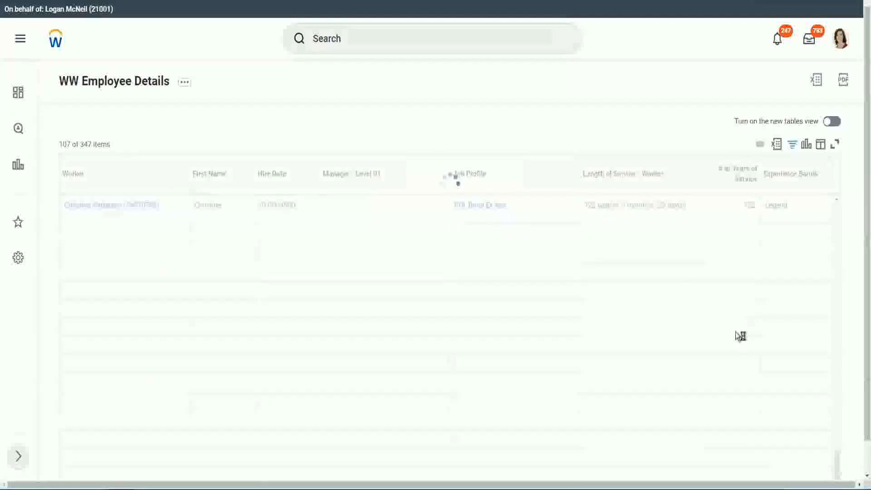
scroll(725, 299, "down", 5)
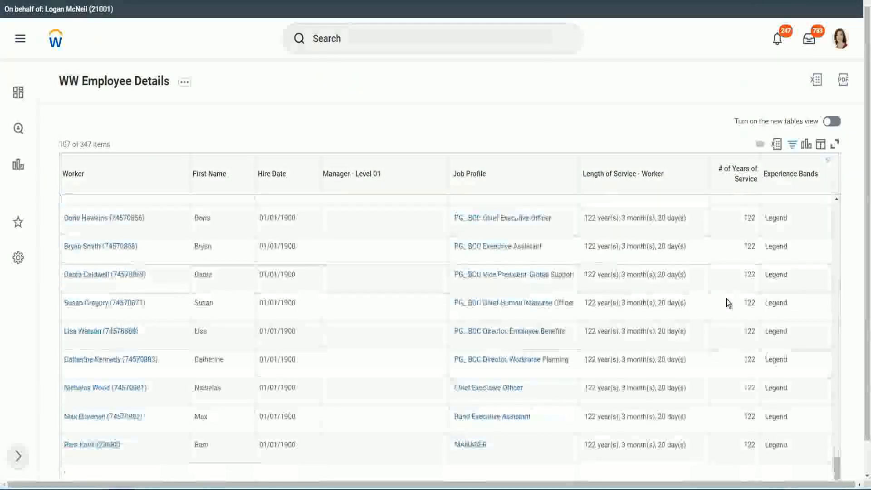
left_click(742, 449)
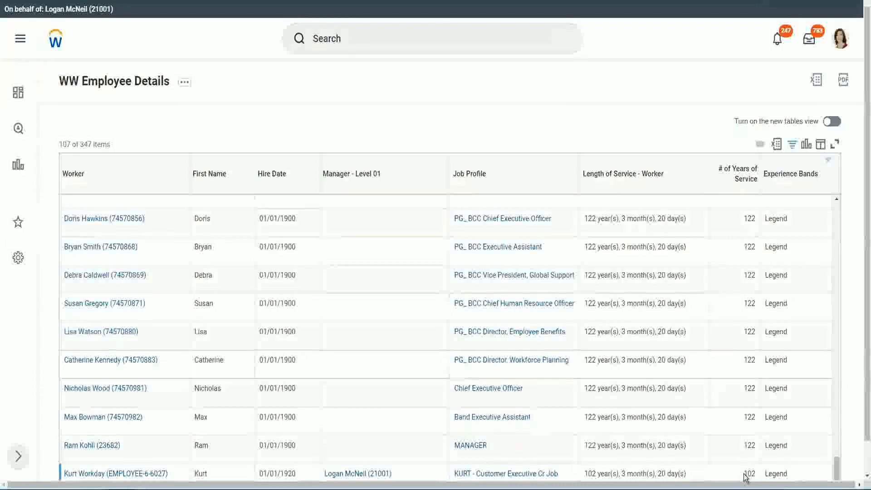
double_click(744, 470)
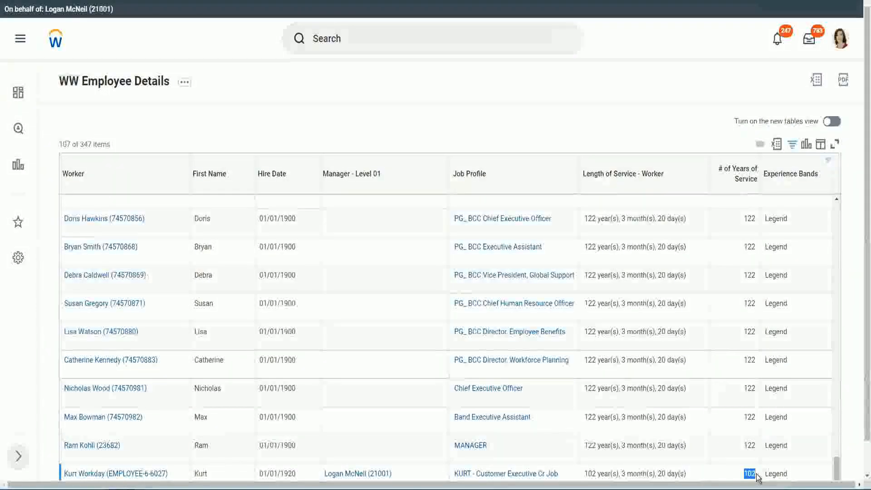
left_click(743, 413)
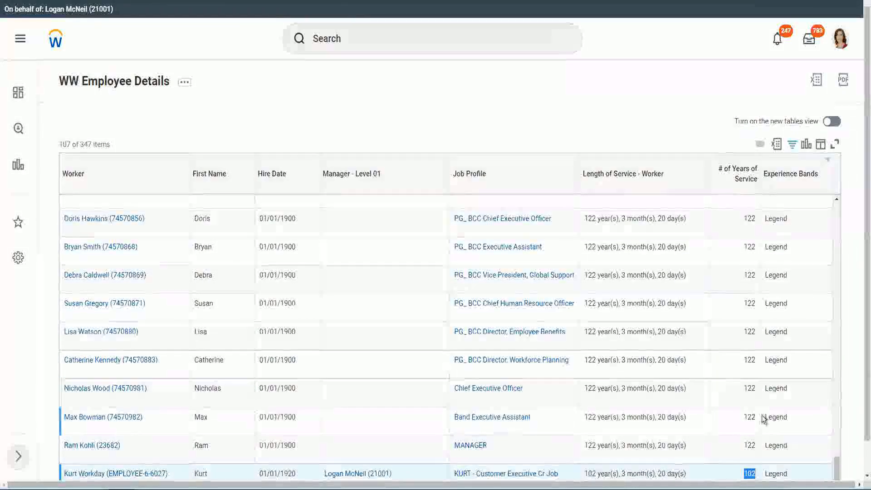
- Check the # of Years of Service values against the Legend band in the rows above the last worker
left_click(749, 388)
left_click_drag(747, 389, 755, 388)
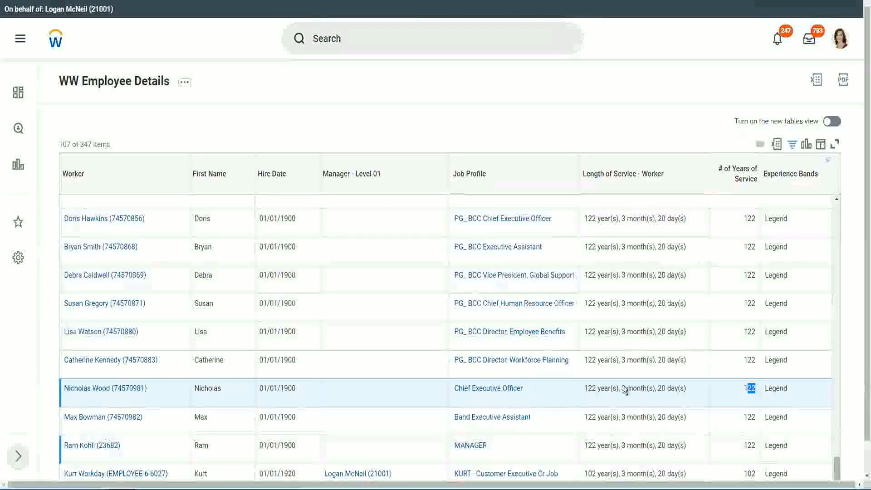
left_click(732, 362)
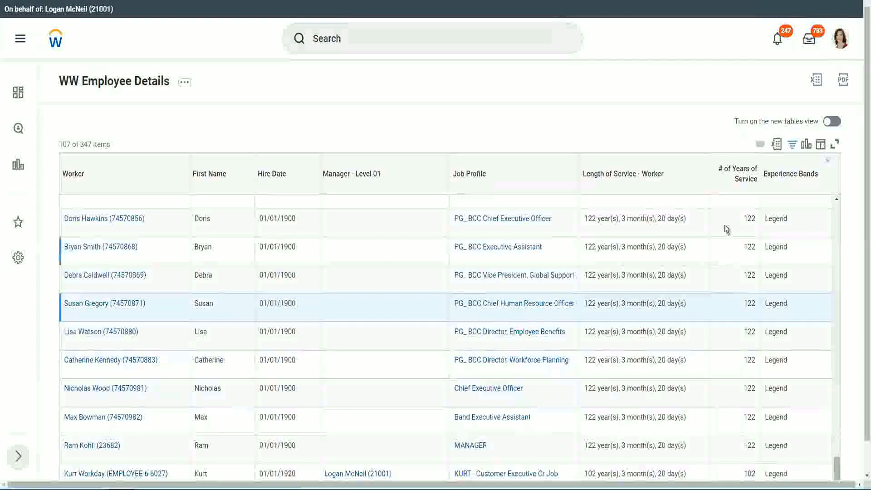
- Change the Experience Bands filter value to Experienced and reapply the filter
left_click(795, 179)
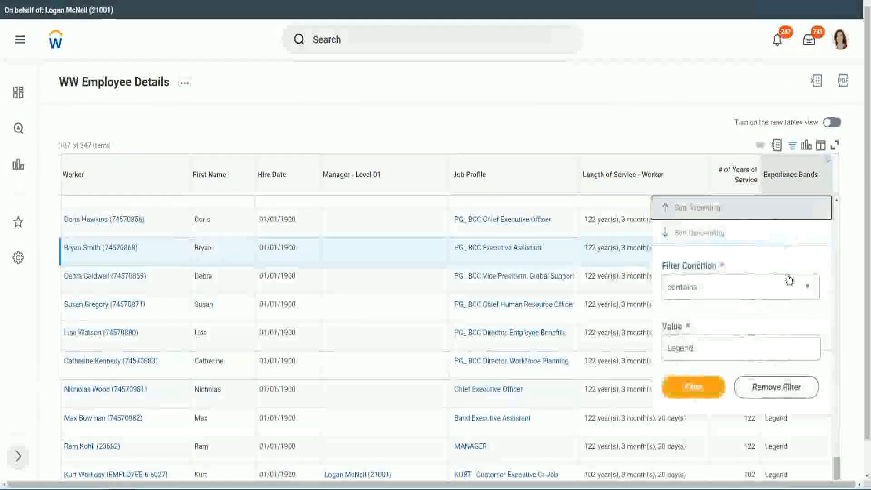
left_click(713, 347)
key("ctrl+a")
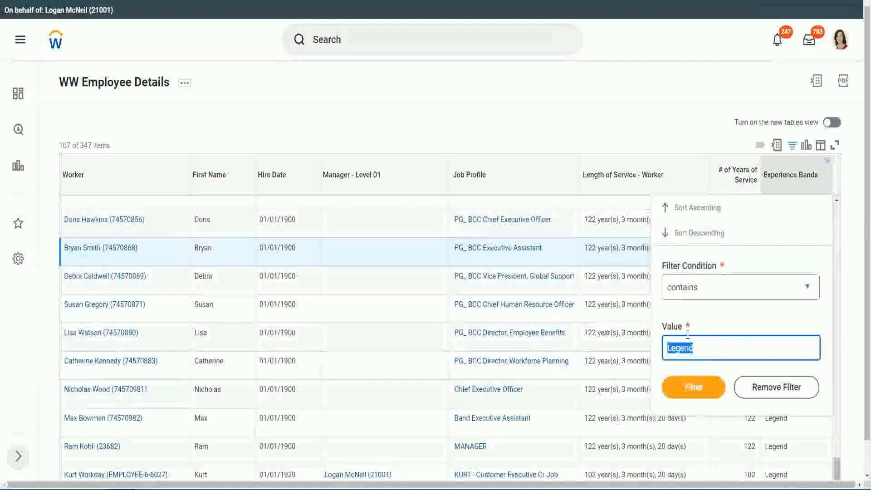
type("Ex")
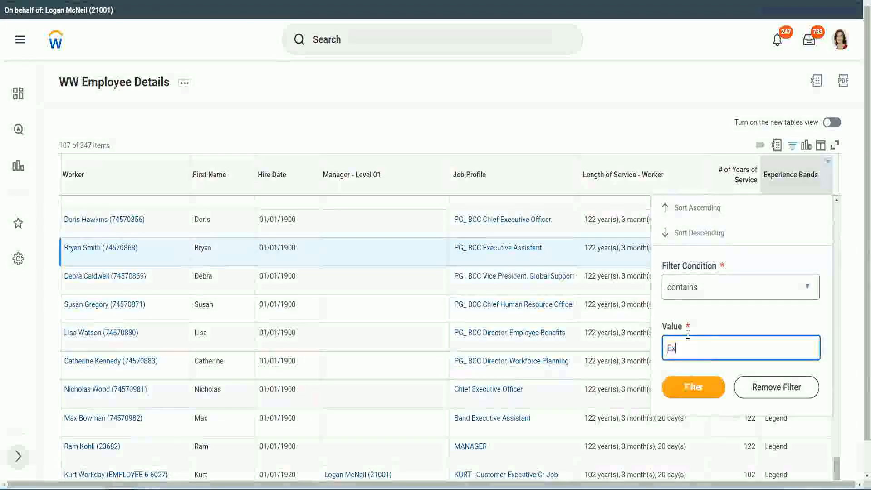
type("per")
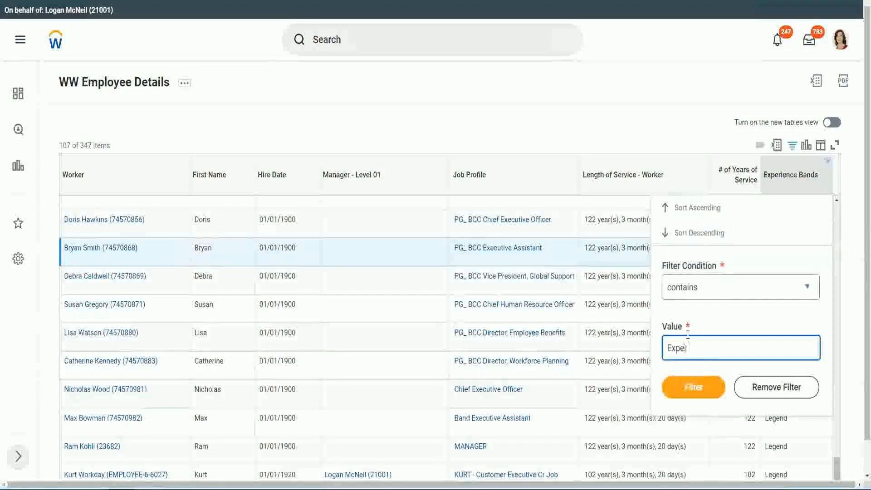
type("ienced")
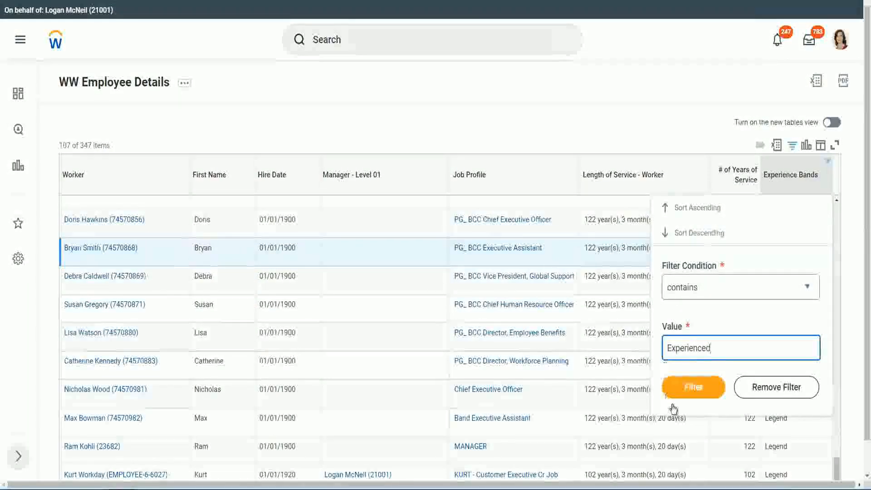
left_click(698, 386)
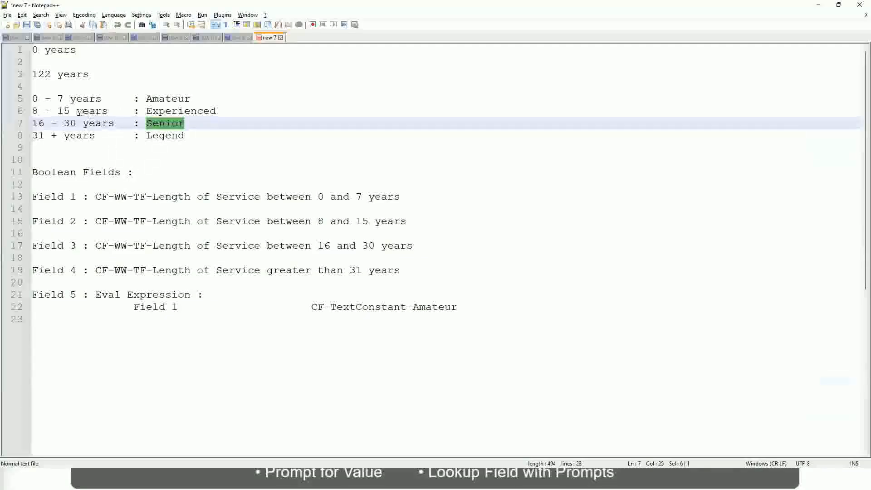
- Switch to the Notepad++ notes and review the years-of-service range defined for the Experienced band
left_click(47, 111)
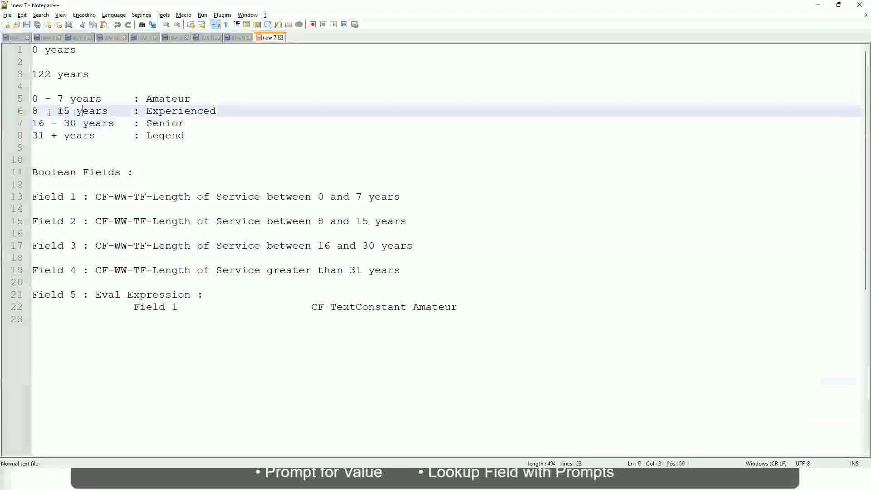
left_click_drag(38, 112, 68, 111)
left_click(73, 110)
left_click(101, 112)
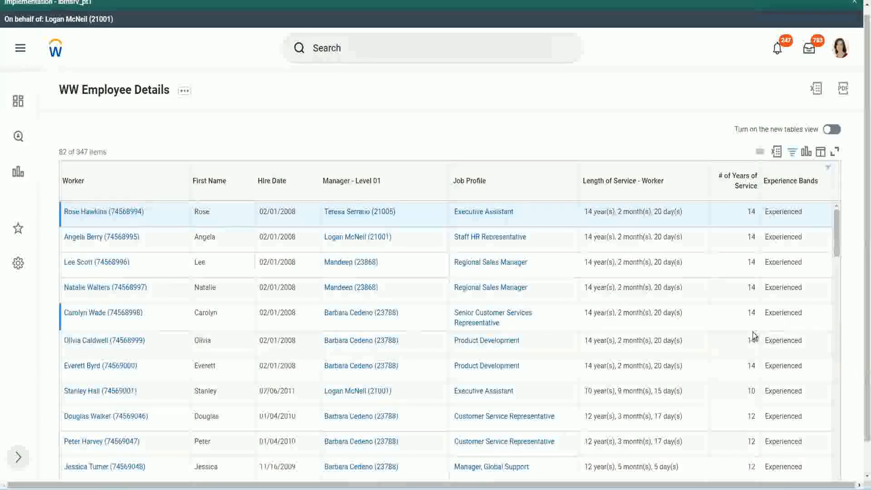
- Switch back to the Workday report and check the # of Years of Service values of the Experienced rows against the band's range
scroll(752, 334, "down", 3)
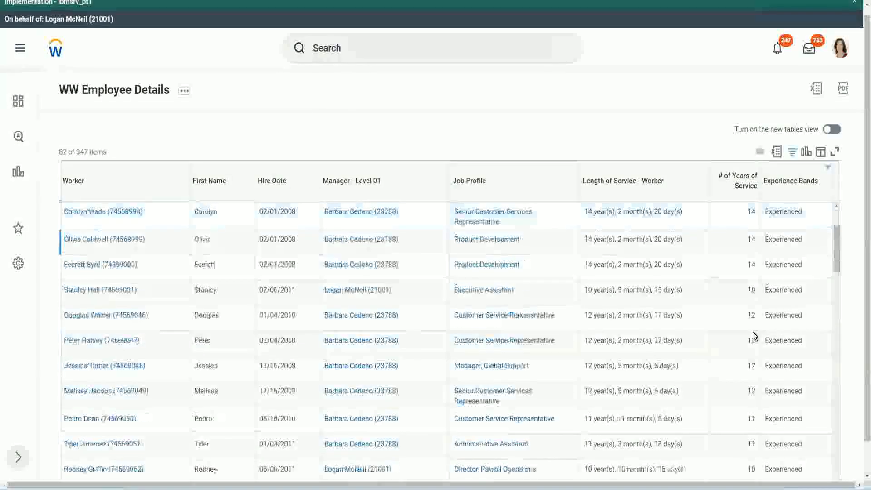
scroll(752, 335, "down", 2)
double_click(751, 238)
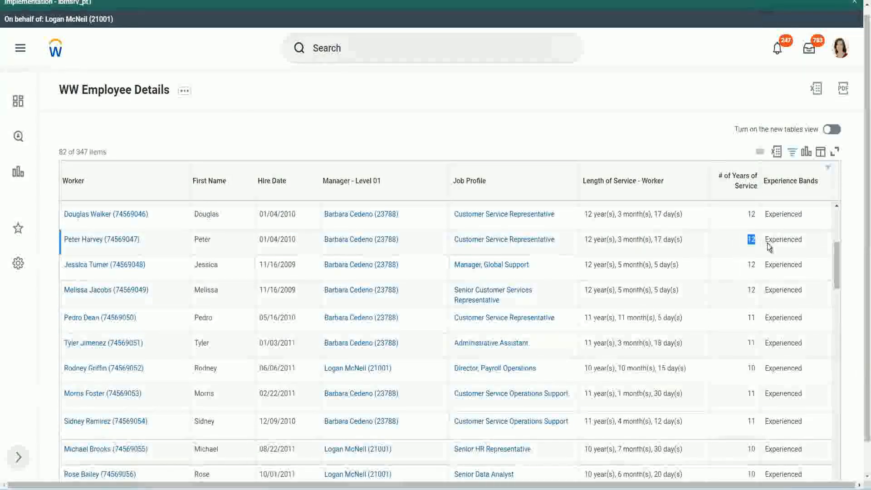
double_click(776, 239)
scroll(750, 317, "down", 2)
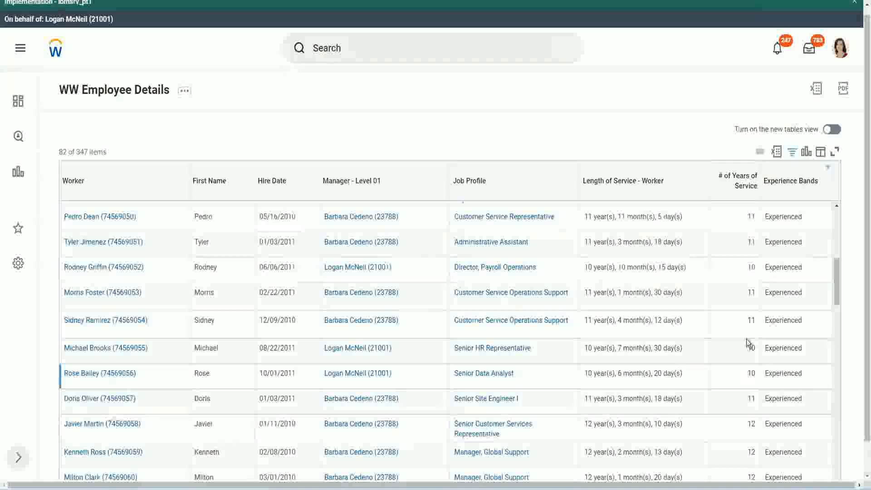
left_click(751, 320)
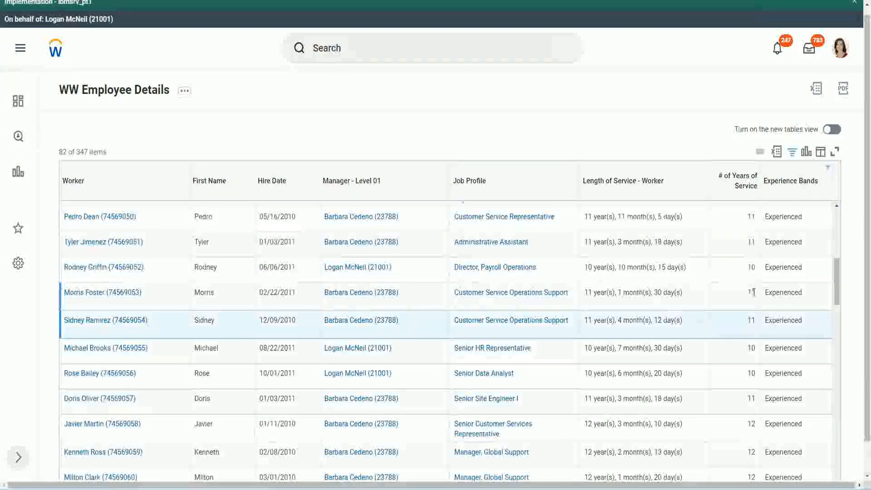
left_click(773, 292)
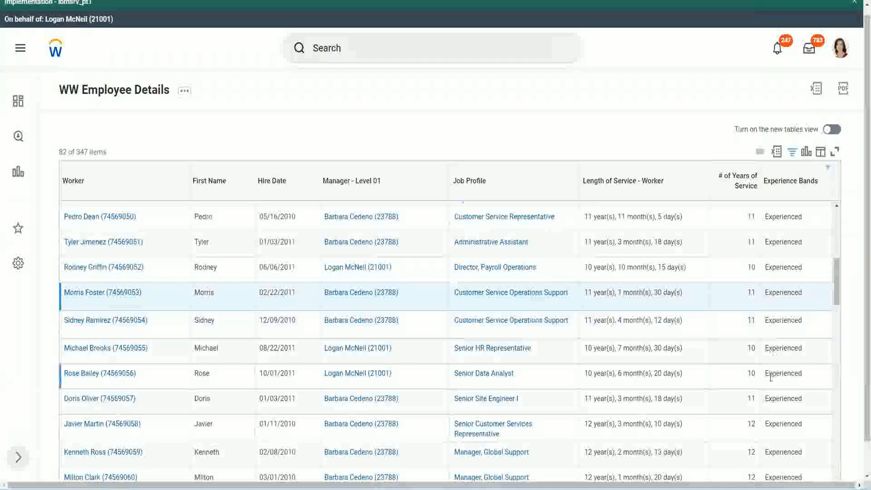
scroll(770, 377, "down", 10)
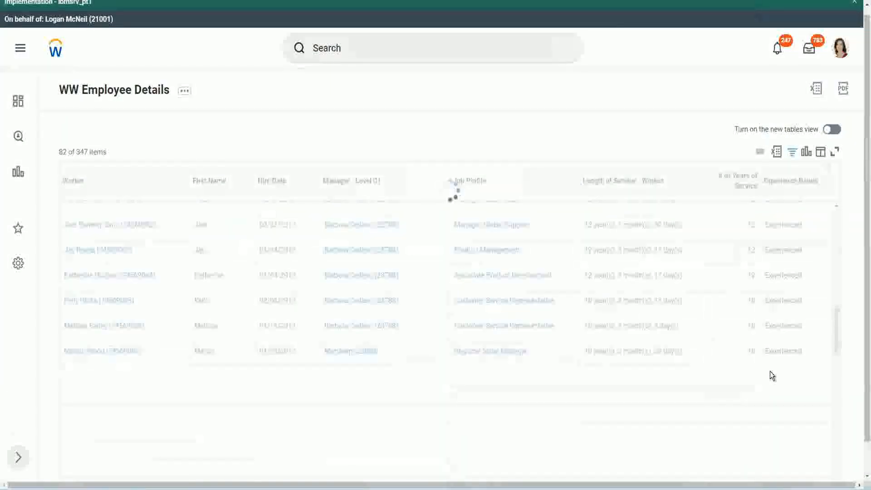